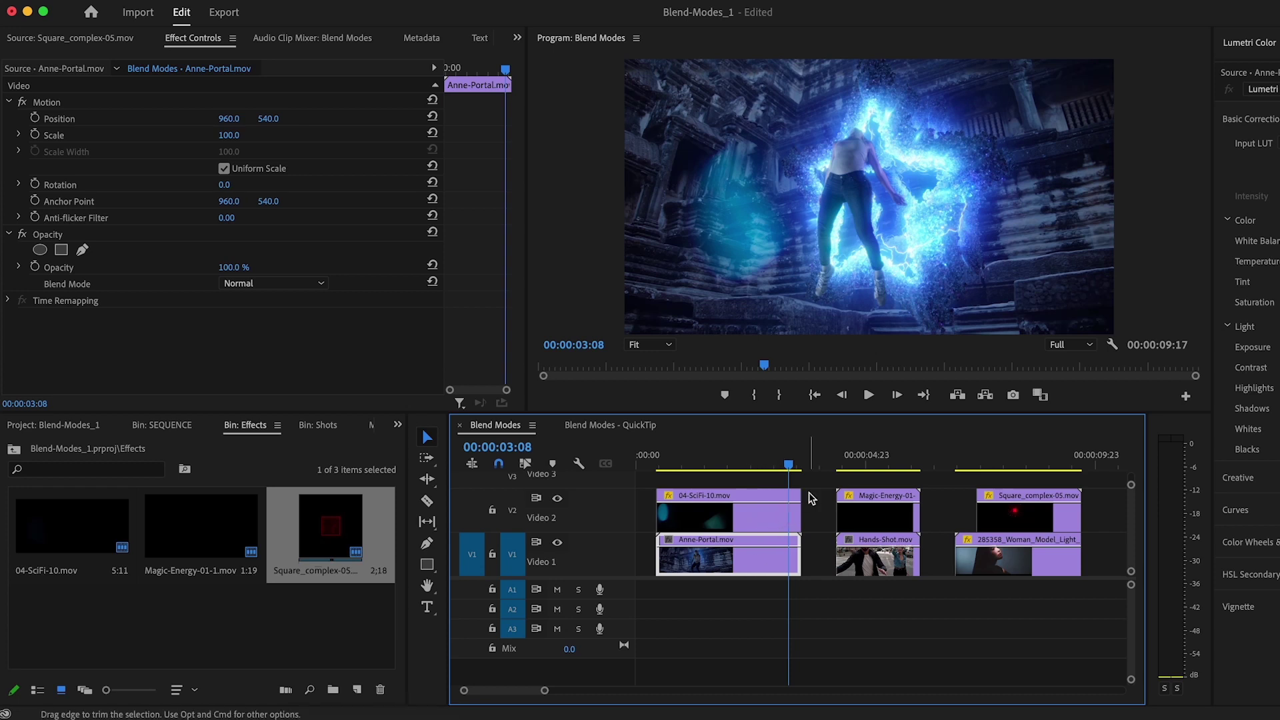
# Scrub through the Blend Modes sequence to the shot of green energy around the man's hand.
pyautogui.click(787, 464)
pyautogui.moveTo(787, 464)
pyautogui.mouseDown()
pyautogui.moveTo(776, 464)
pyautogui.moveTo(800, 470)
pyautogui.mouseUp()
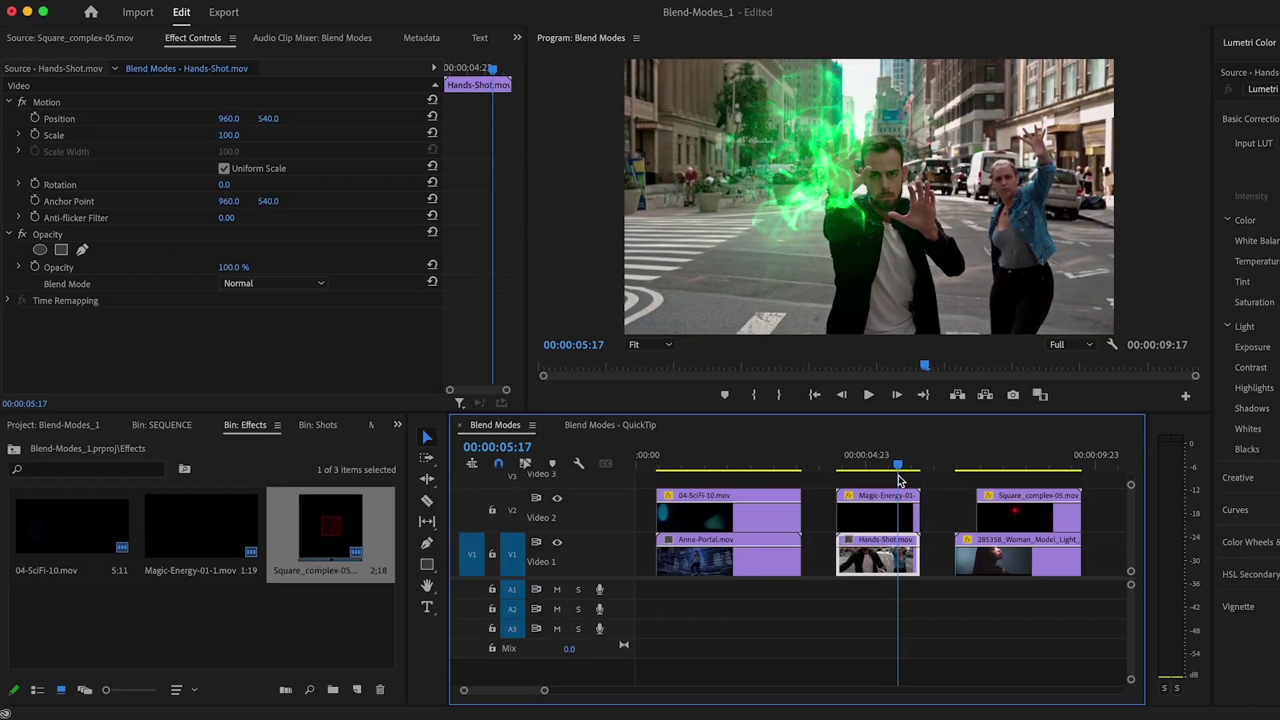
pyautogui.moveTo(900, 479); pyautogui.dragTo(730, 461)
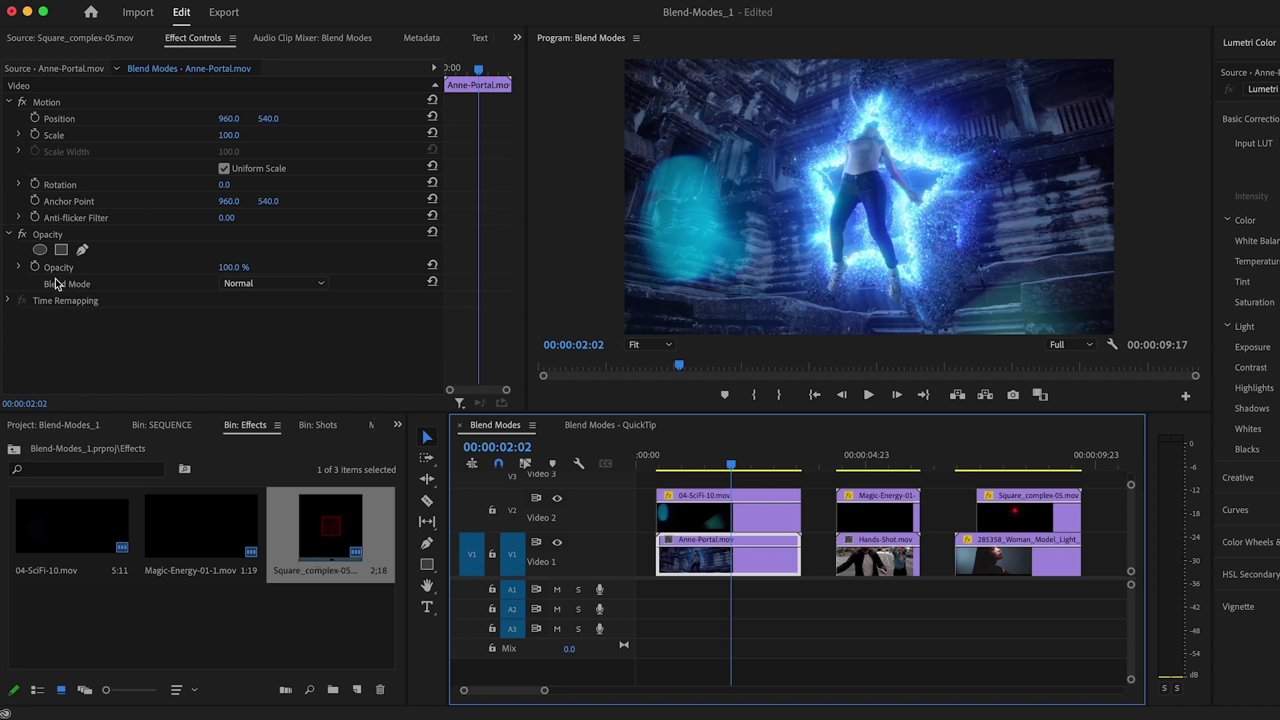
# Check the effect clip's Blend Mode list in Effect Controls, where it sits at Normal.
pyautogui.click(322, 284)
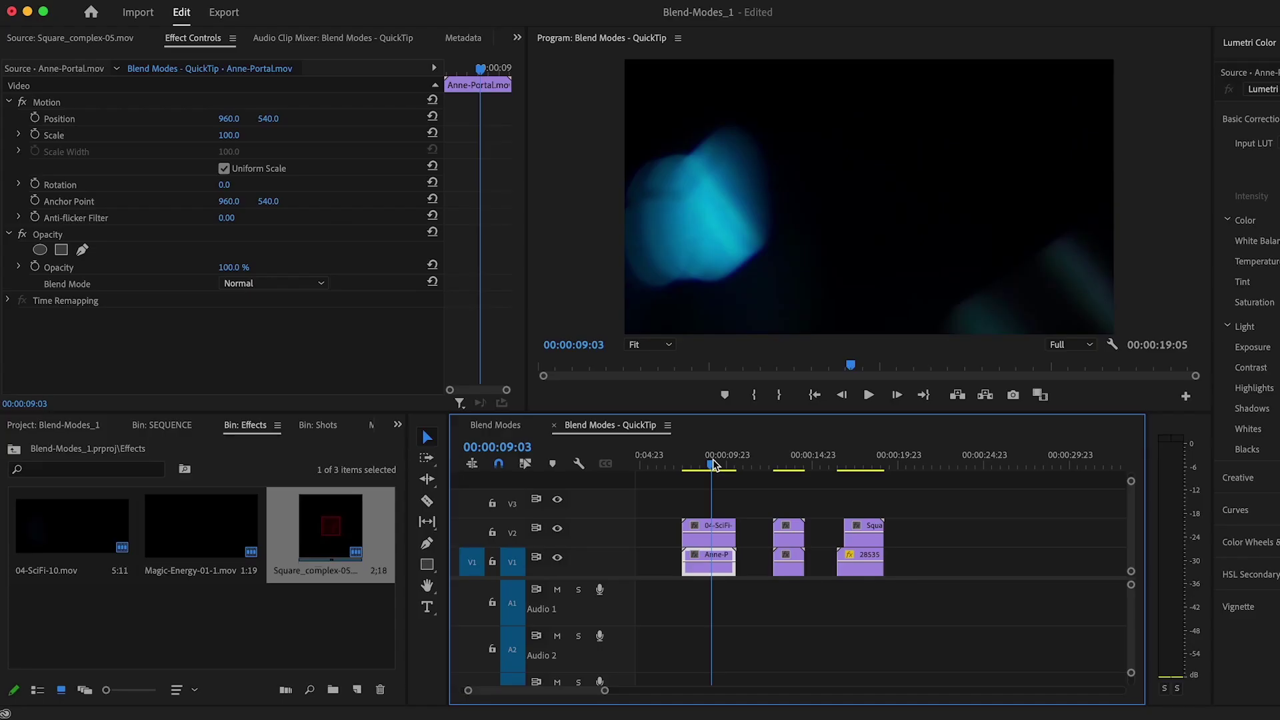
# Scrub over the opening clips and select the 04-SciFi-10 overlay clip on V2.
pyautogui.moveTo(713, 465); pyautogui.dragTo(717, 465)
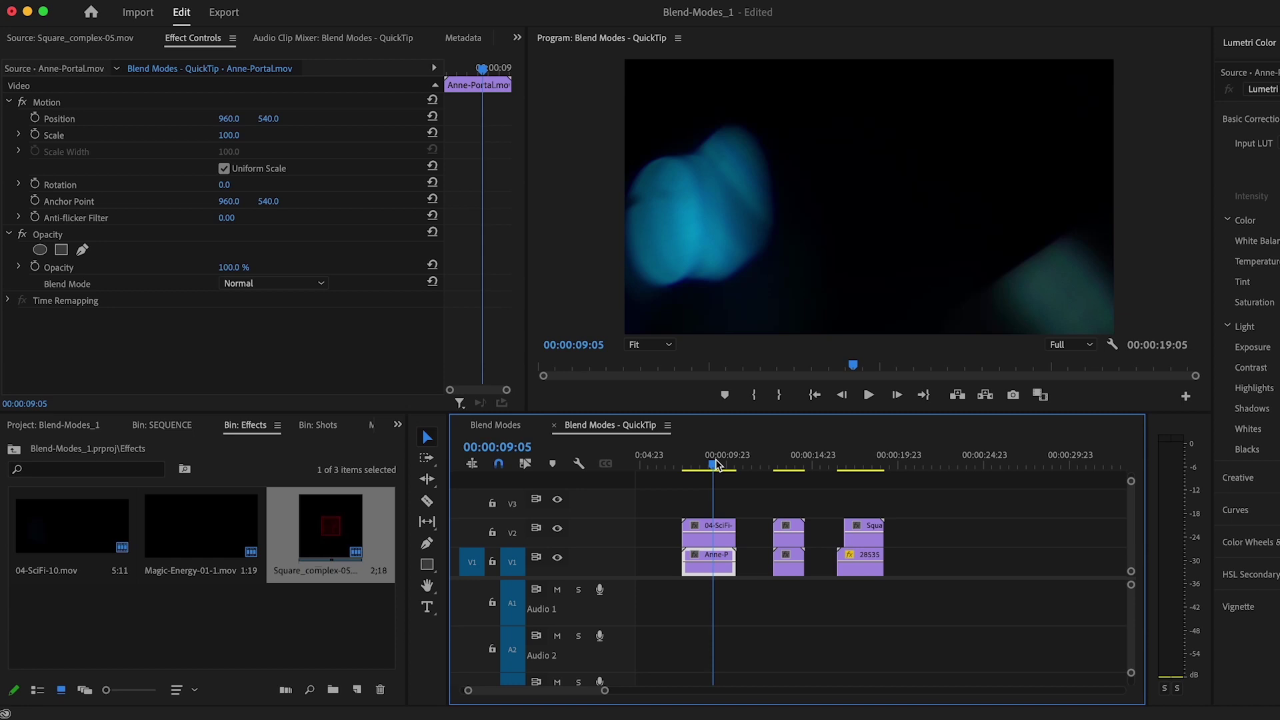
pyautogui.moveTo(717, 465); pyautogui.dragTo(722, 465)
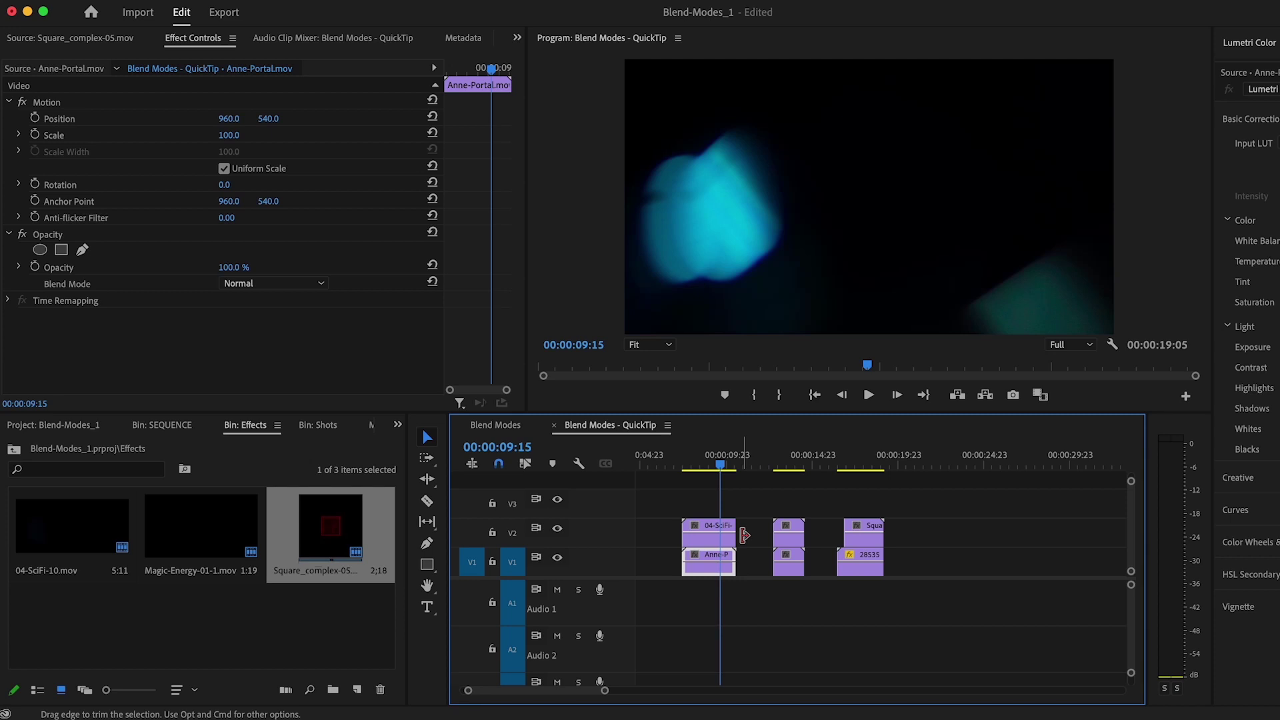
pyautogui.moveTo(722, 462); pyautogui.dragTo(704, 467)
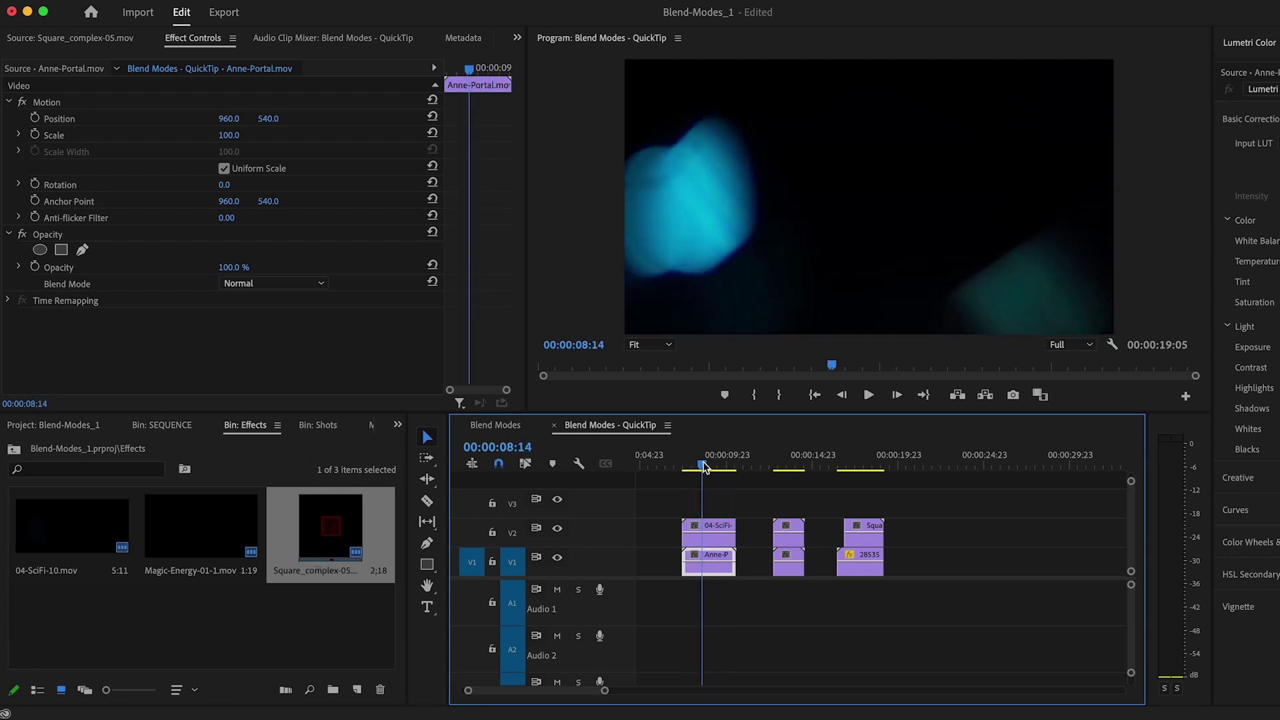
pyautogui.click(706, 539)
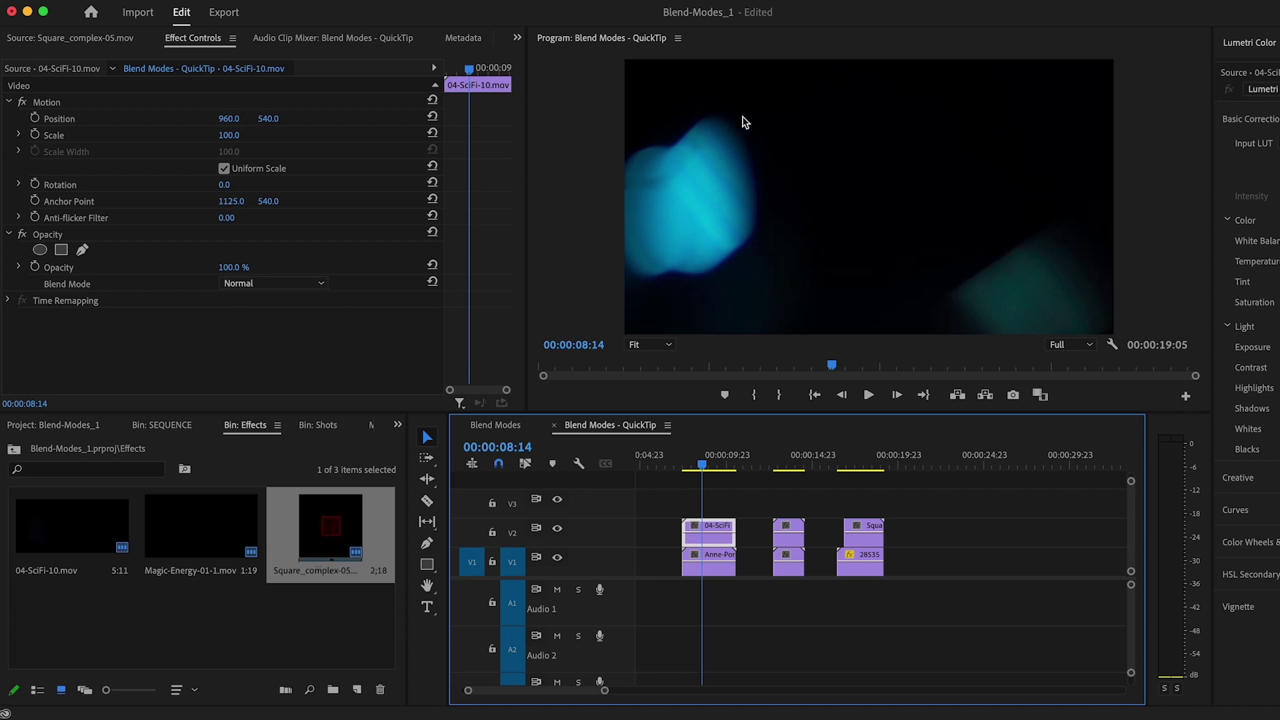
# Set the 04-SciFi-10 overlay's blend mode to Screen and scrub ahead to check the portal.
pyautogui.click(326, 284)
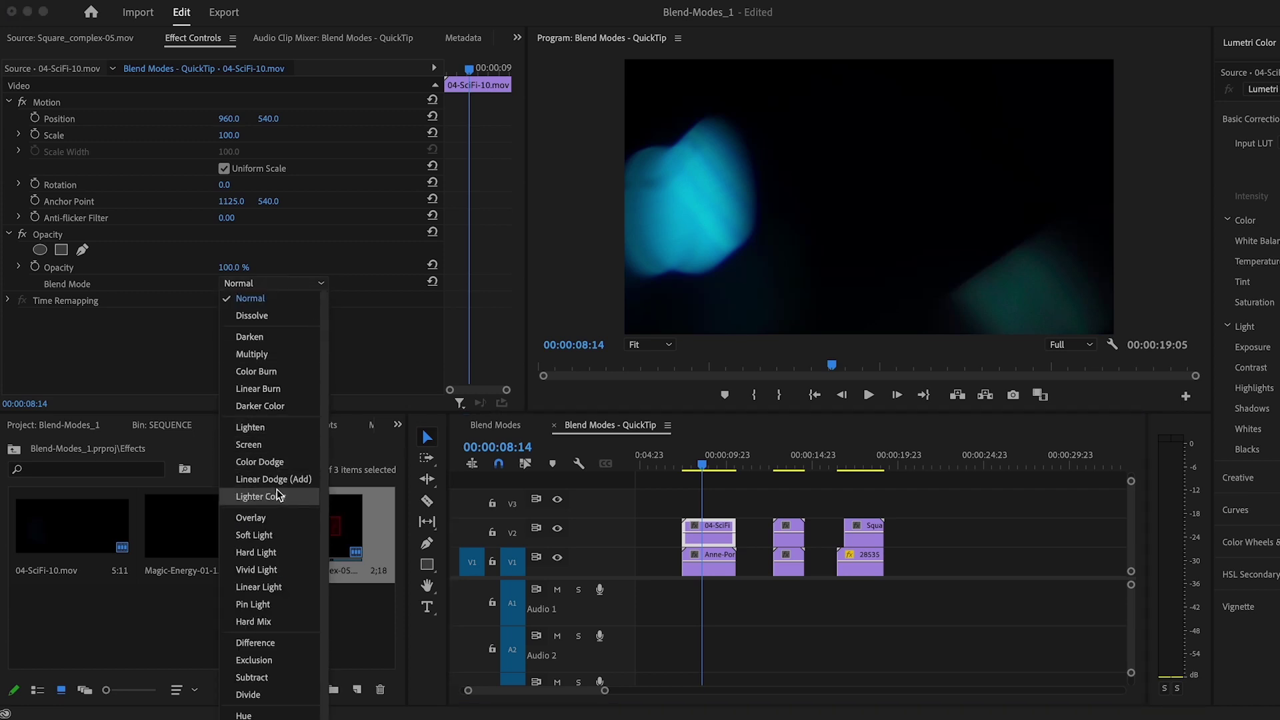
pyautogui.click(256, 445)
pyautogui.moveTo(702, 465); pyautogui.dragTo(728, 461)
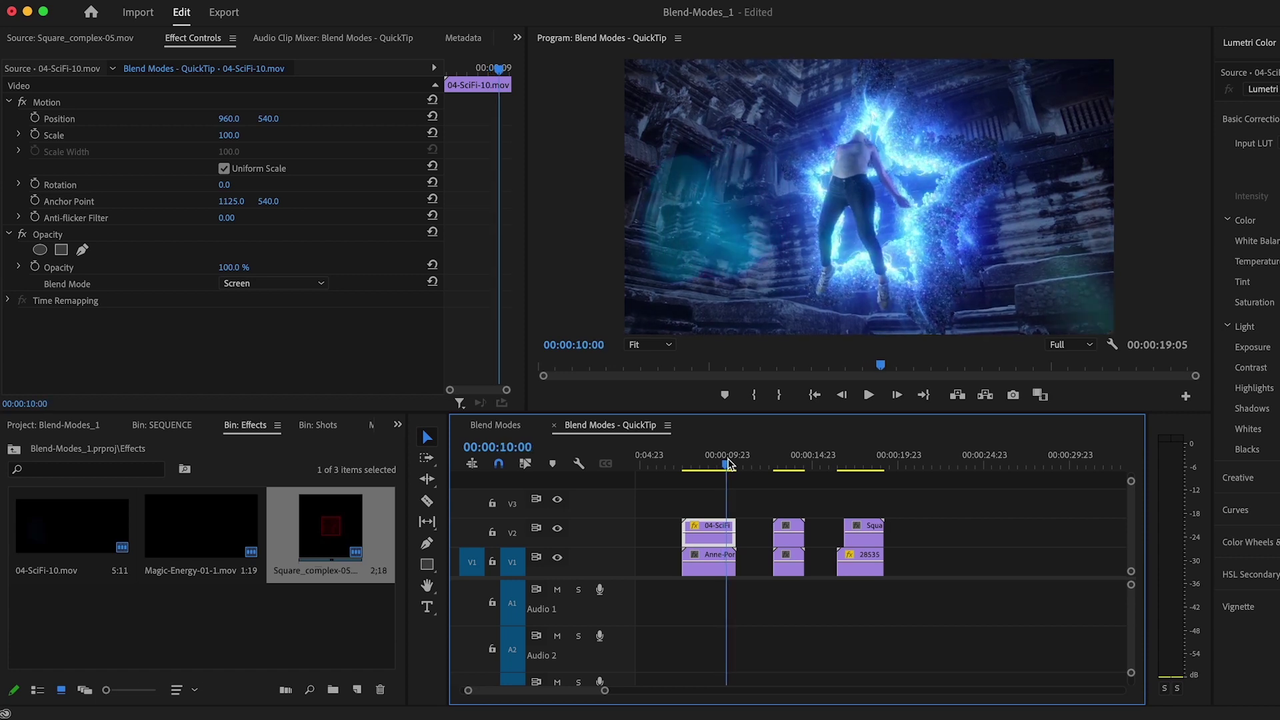
pyautogui.press('Right')
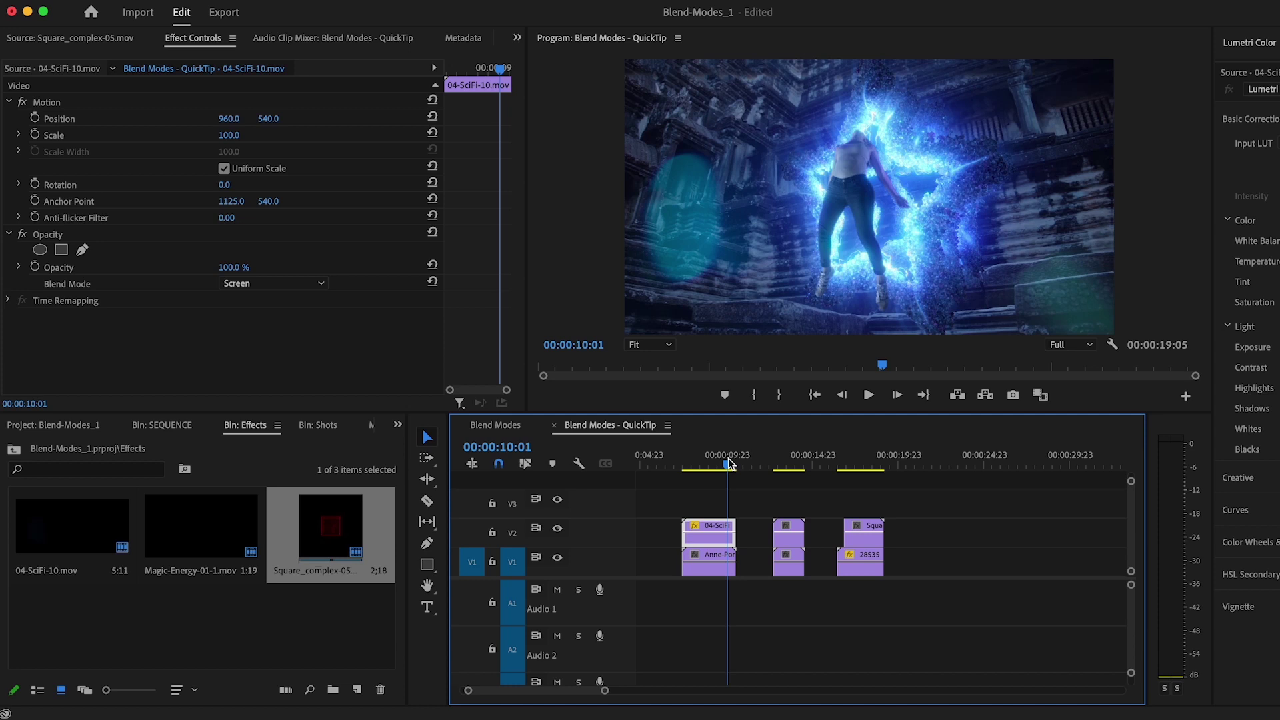
pyautogui.press('Right')
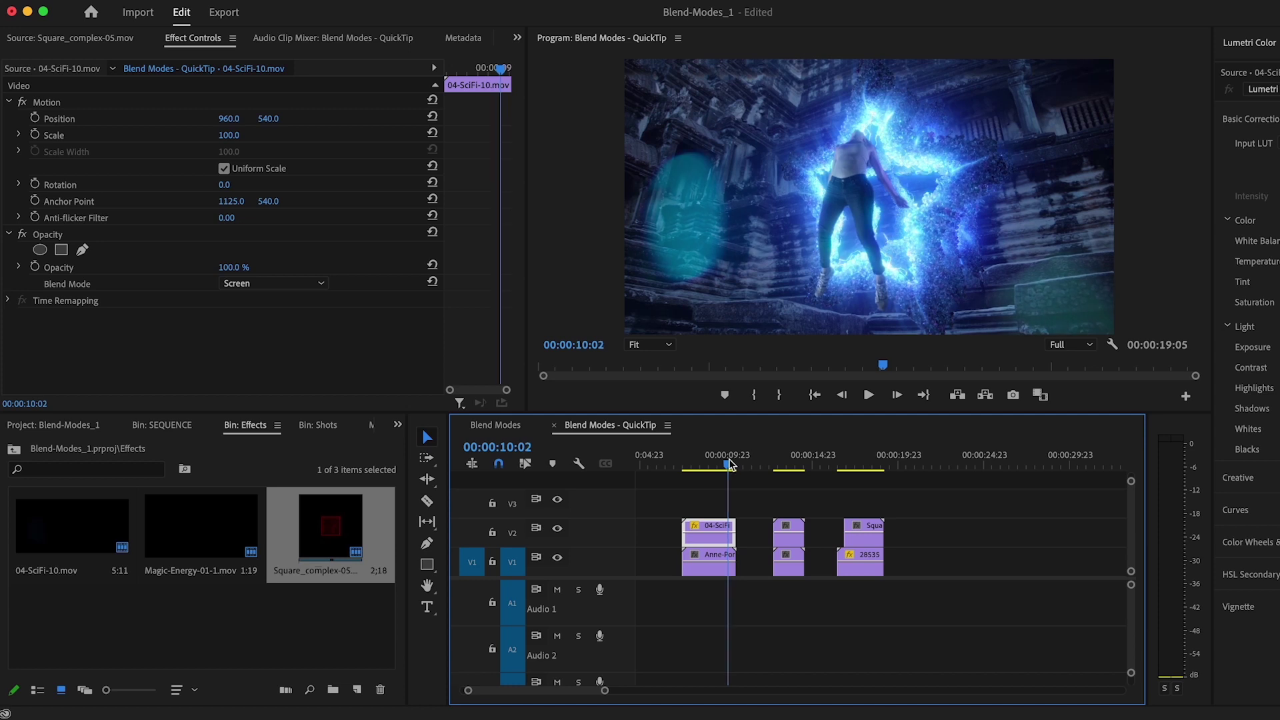
pyautogui.moveTo(731, 465); pyautogui.dragTo(794, 469)
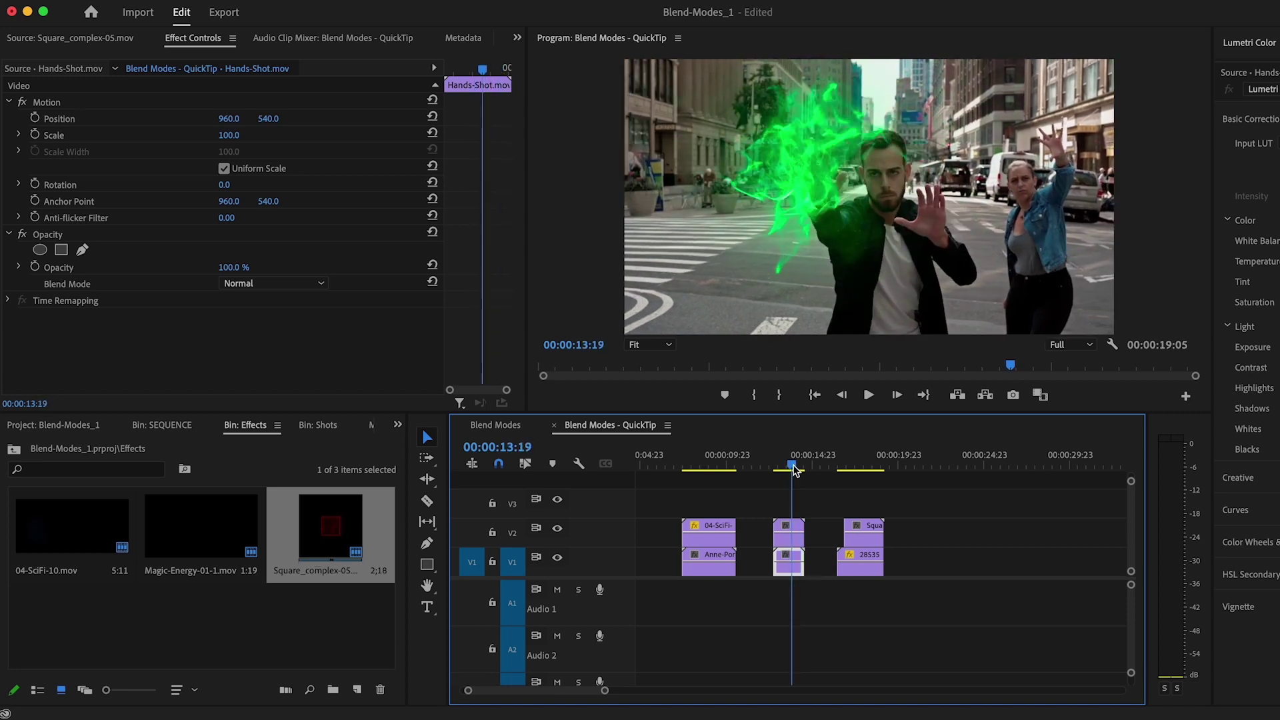
# Select the Magic-Energy-01-1 clip on V2 and switch its blend mode to Screen.
pyautogui.click(787, 538)
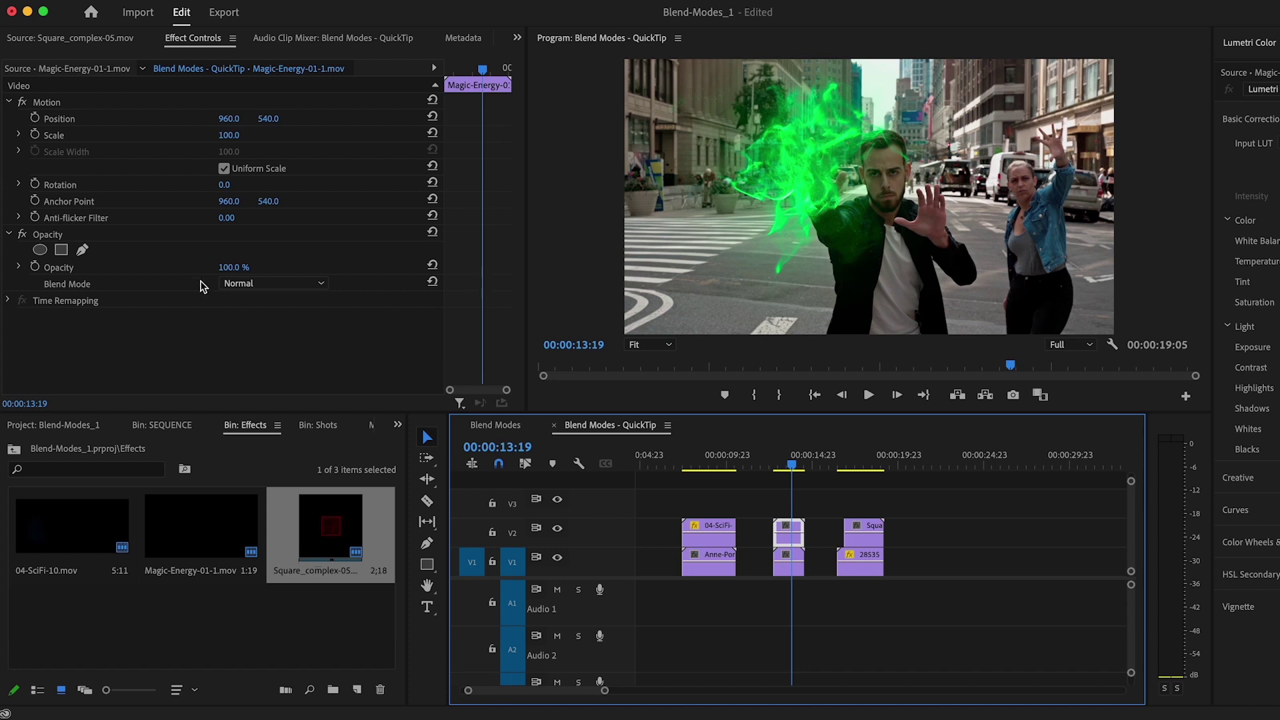
pyautogui.click(262, 287)
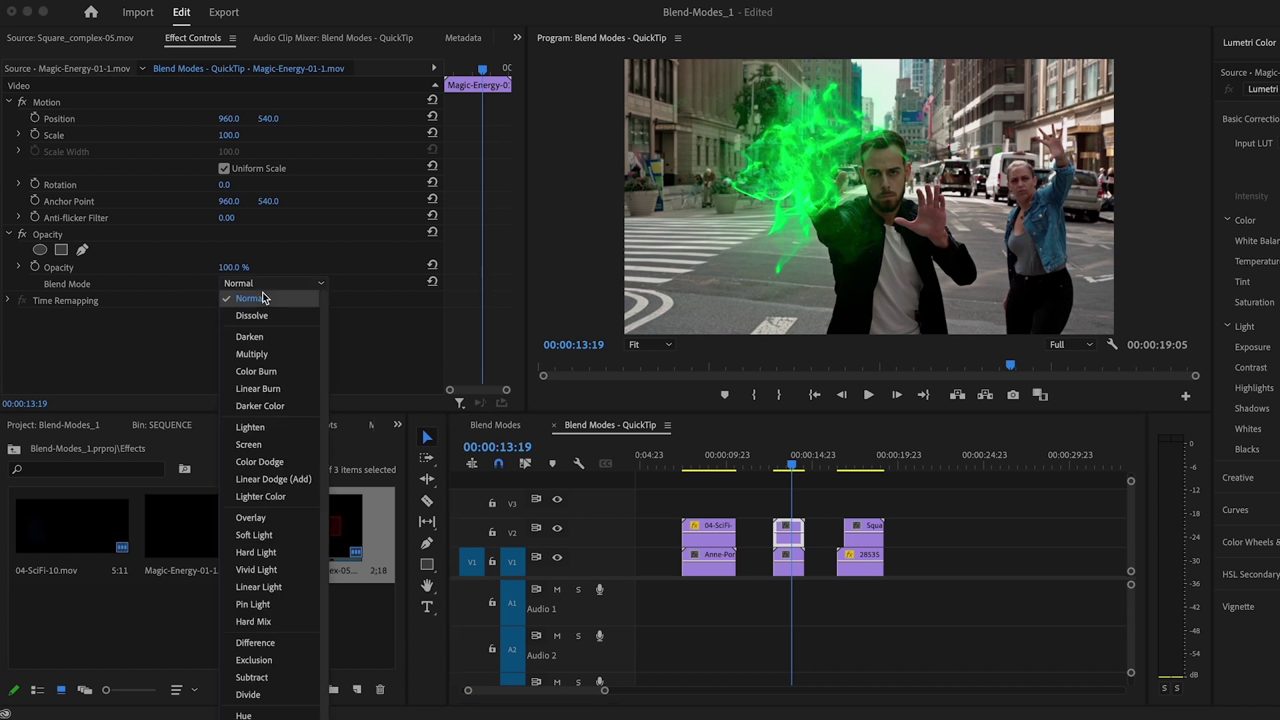
pyautogui.click(258, 445)
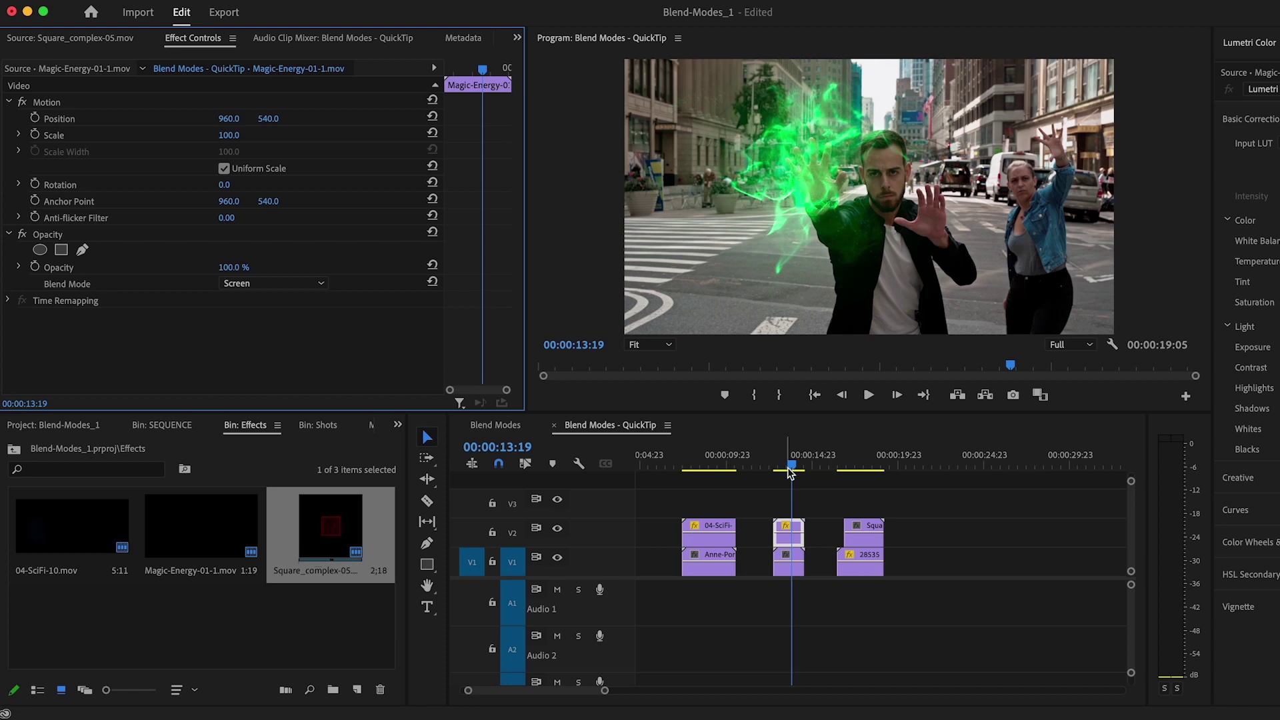
pyautogui.moveTo(790, 472); pyautogui.dragTo(865, 469)
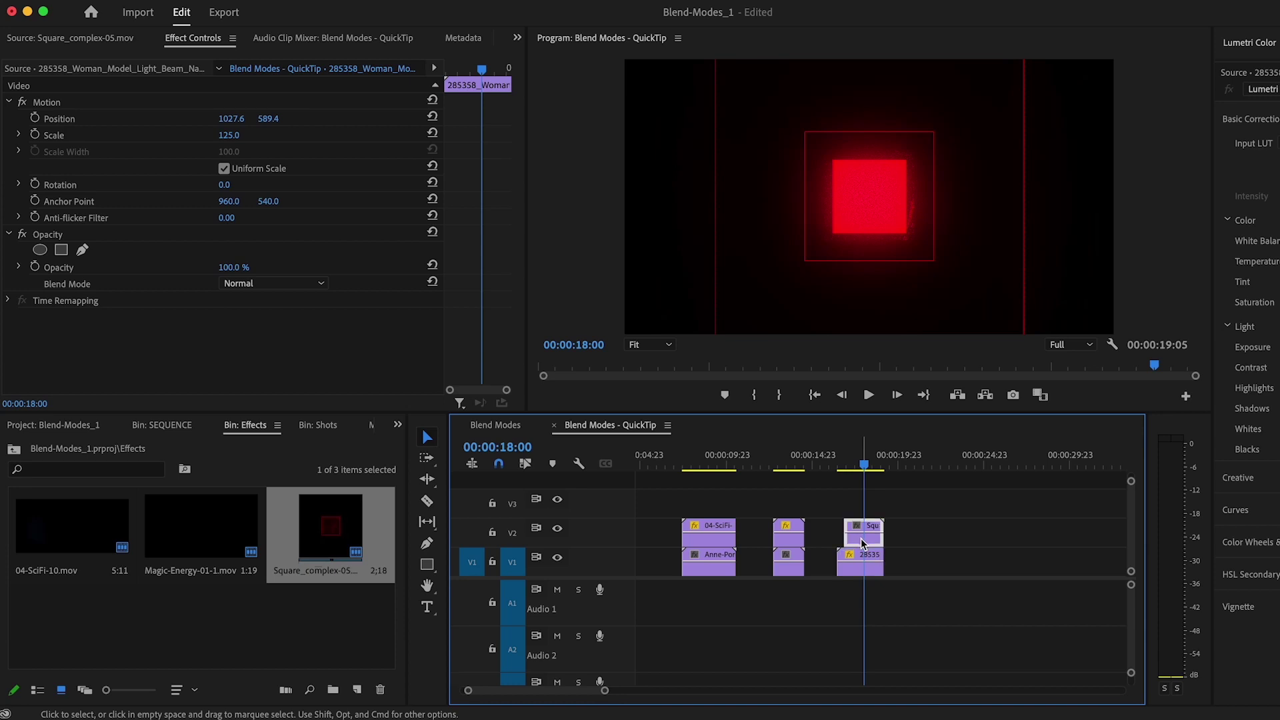
# Select the Square_complex-05 clip on V2 and set its blend mode to Screen.
pyautogui.click(862, 538)
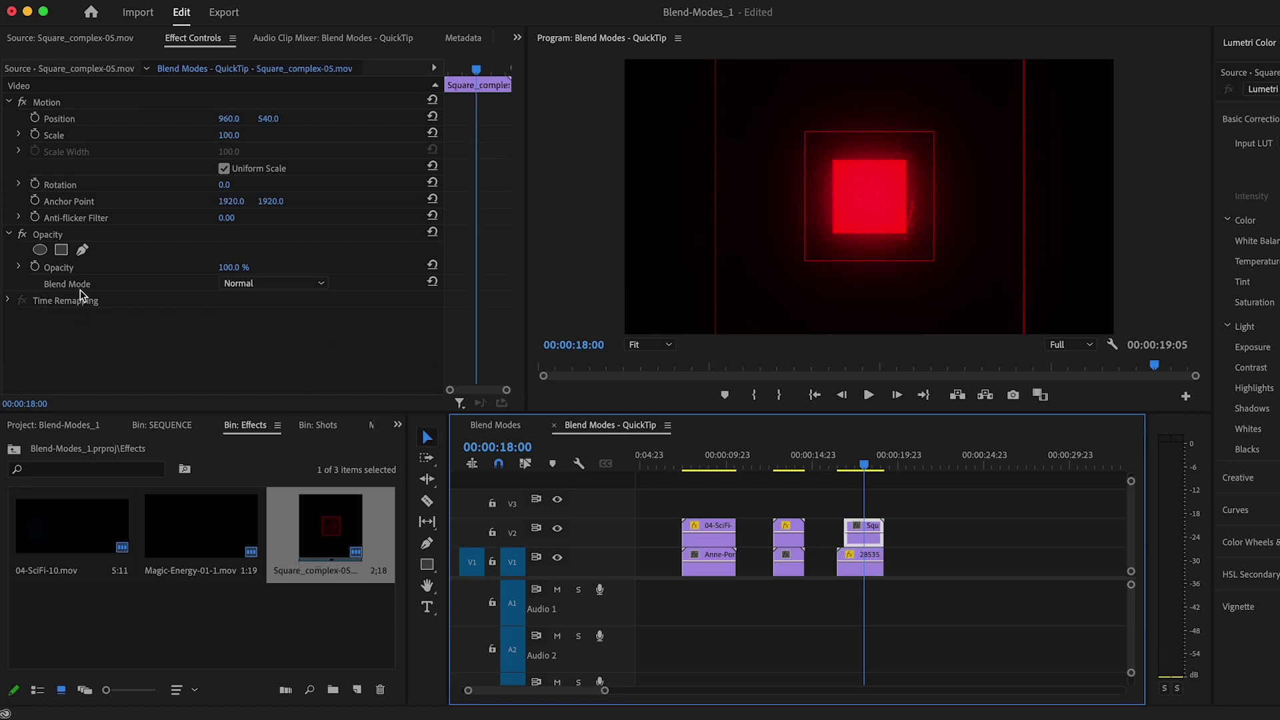
pyautogui.click(293, 283)
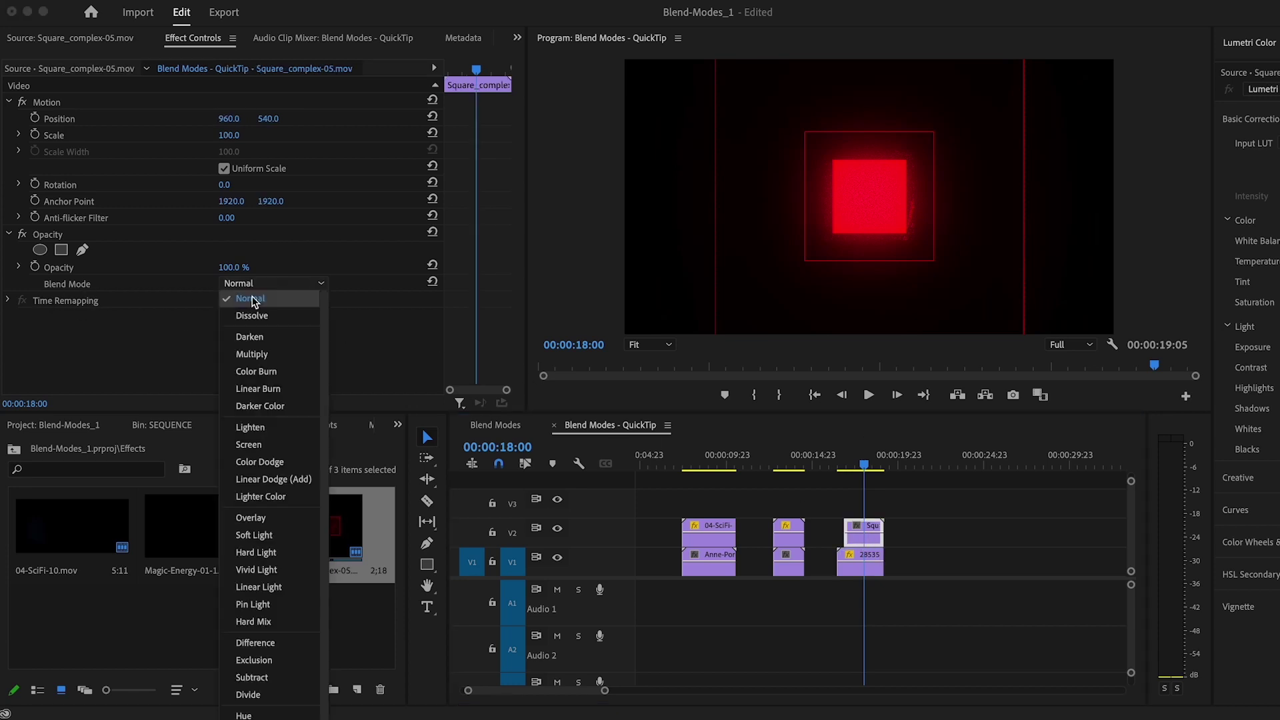
pyautogui.click(260, 444)
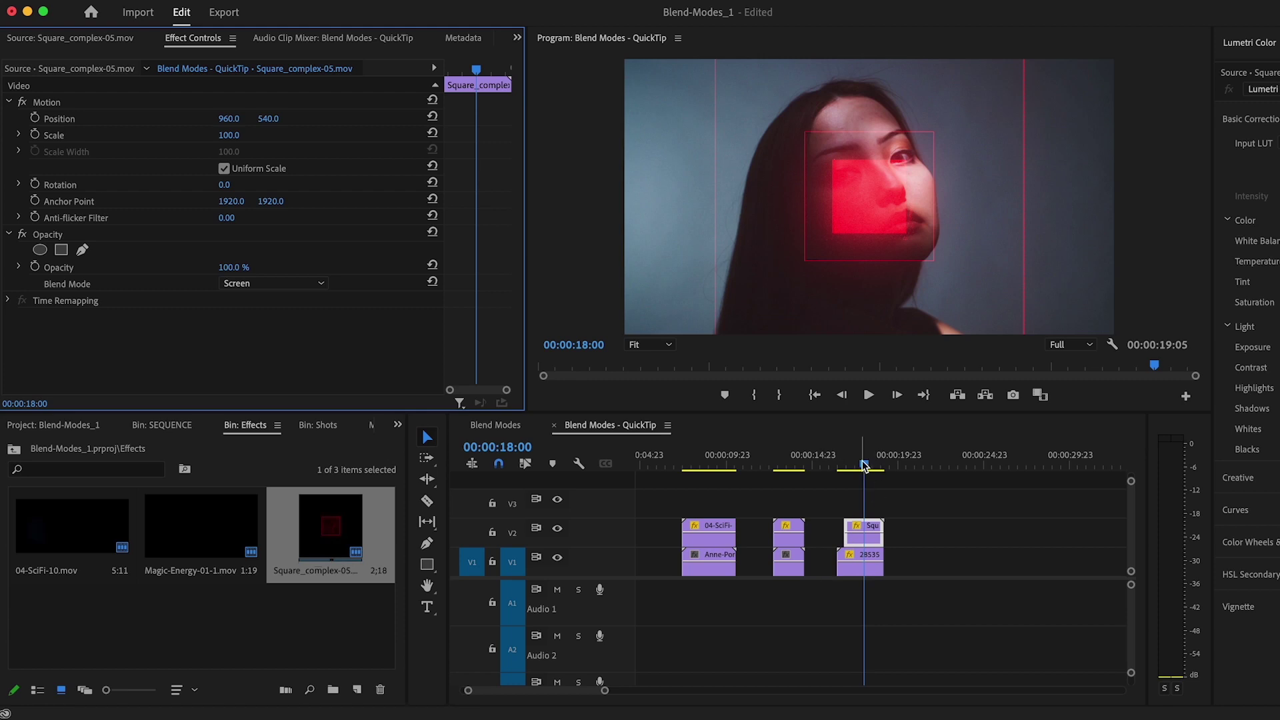
pyautogui.moveTo(865, 465)
pyautogui.mouseDown()
pyautogui.moveTo(841, 465)
pyautogui.moveTo(857, 465)
pyautogui.mouseUp()
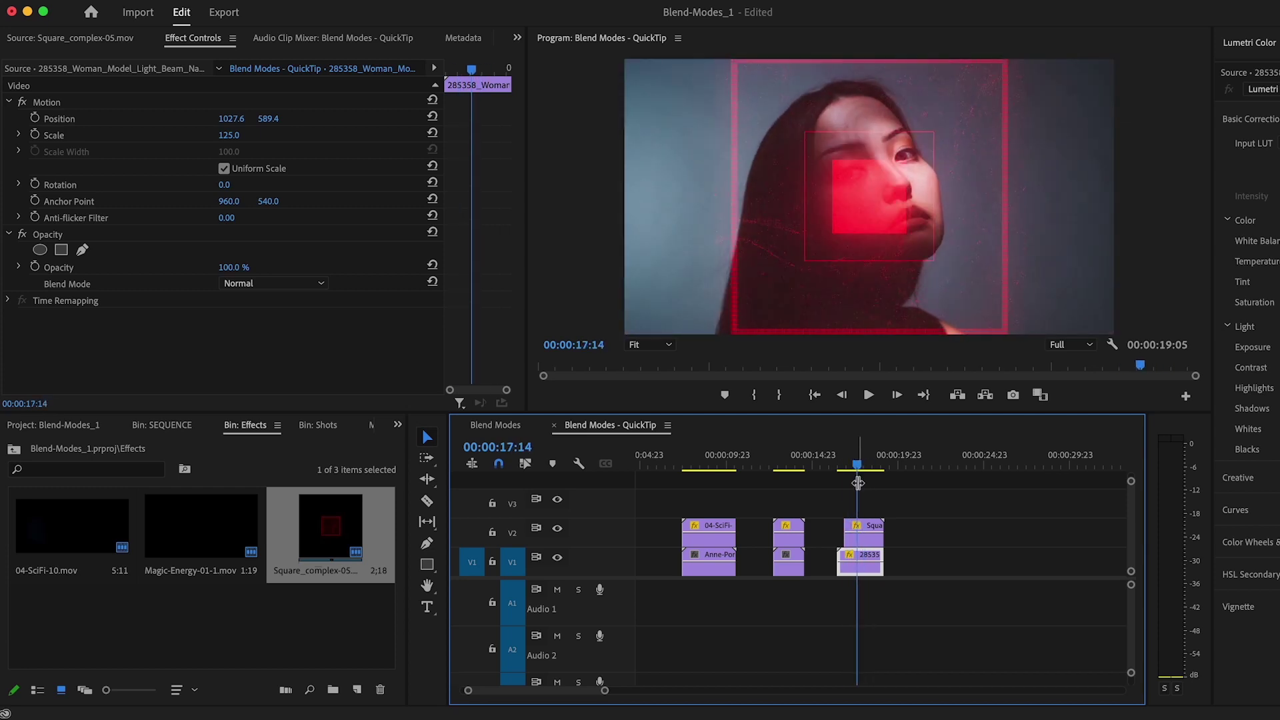
# Switch Square_complex-05's blend mode to Difference and scrub to review the teal face.
pyautogui.click(865, 536)
pyautogui.click(270, 288)
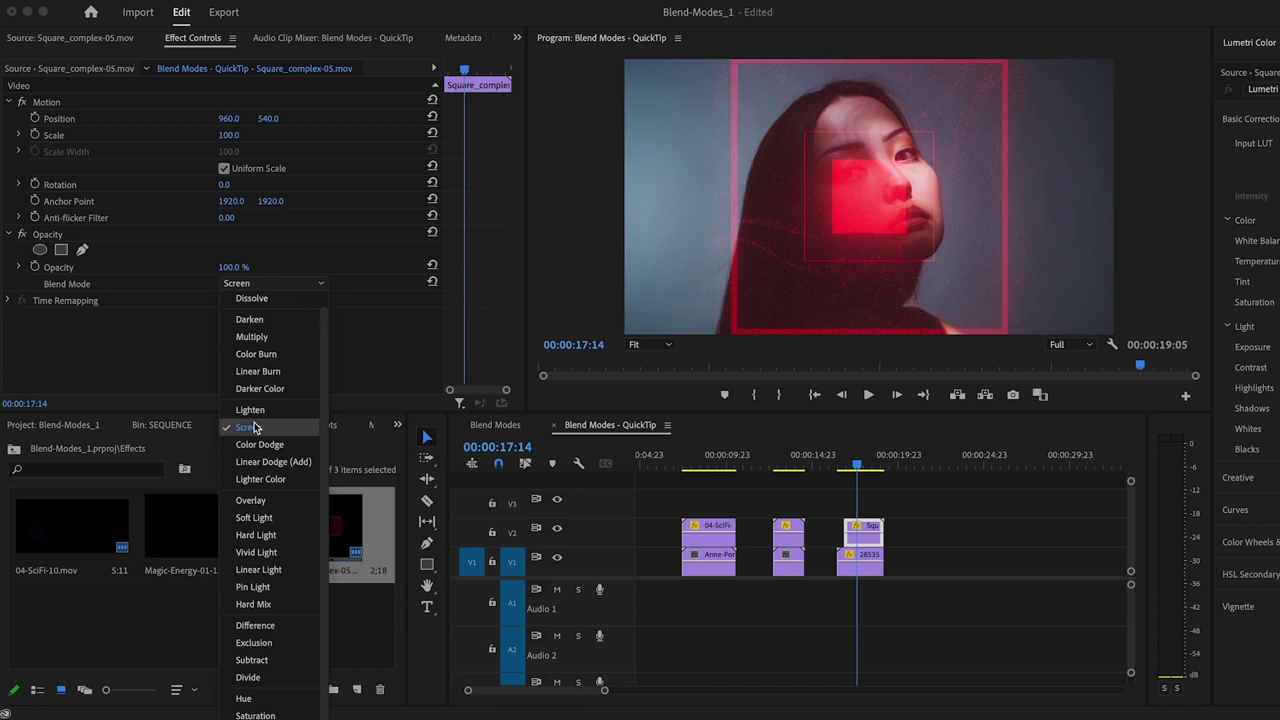
pyautogui.click(265, 633)
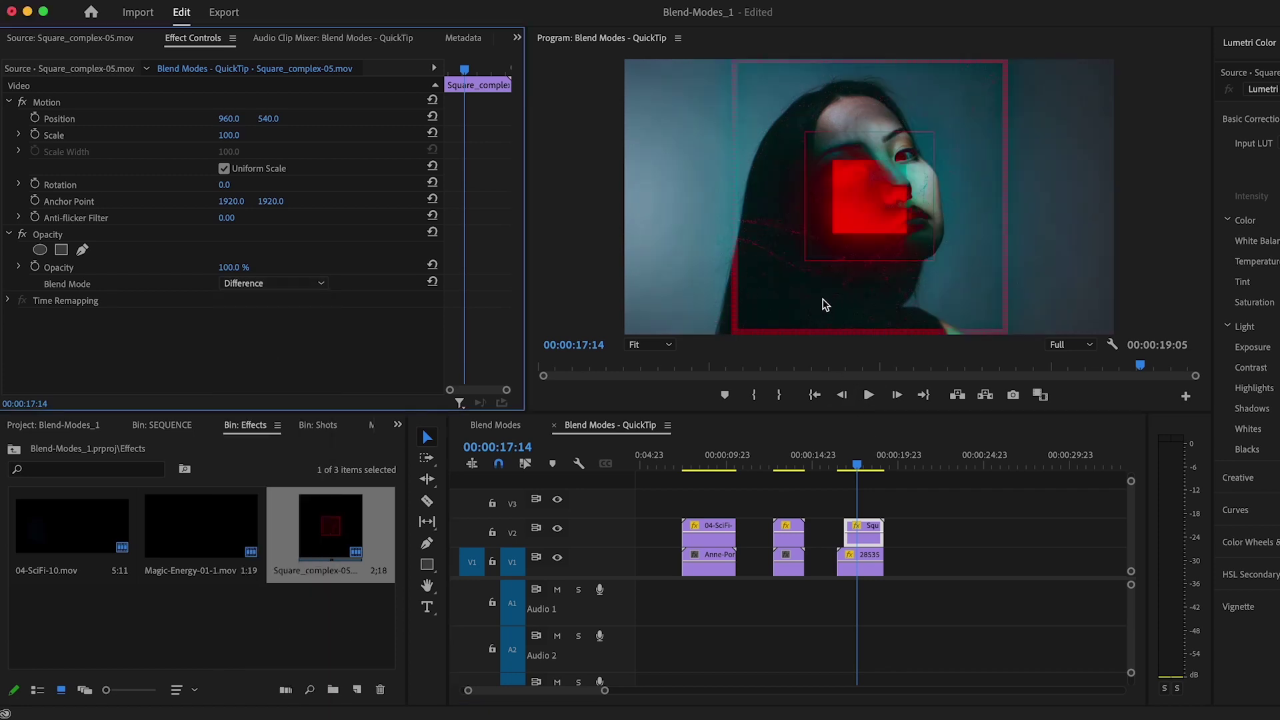
pyautogui.press('Right')
pyautogui.press('Right')
pyautogui.press('Right')
pyautogui.press('Right')
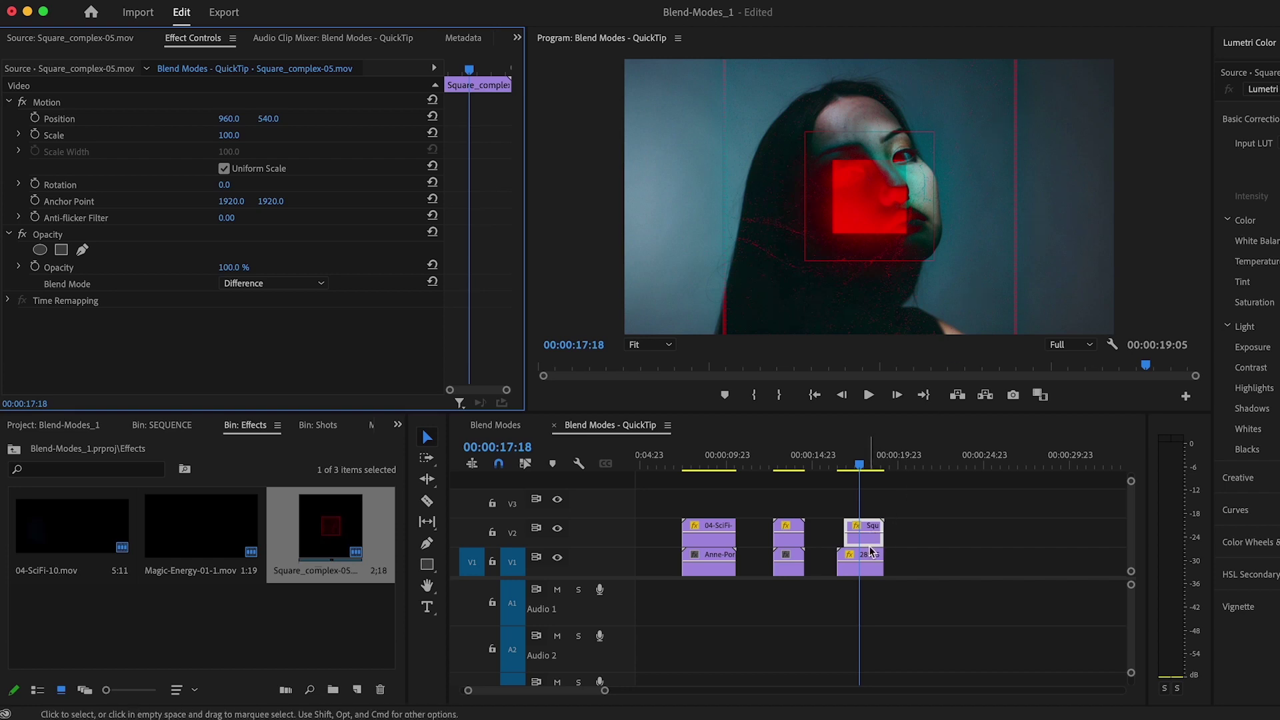
pyautogui.click(865, 465)
pyautogui.moveTo(865, 466)
pyautogui.mouseDown()
pyautogui.moveTo(849, 466)
pyautogui.moveTo(878, 465)
pyautogui.moveTo(855, 461)
pyautogui.mouseUp()
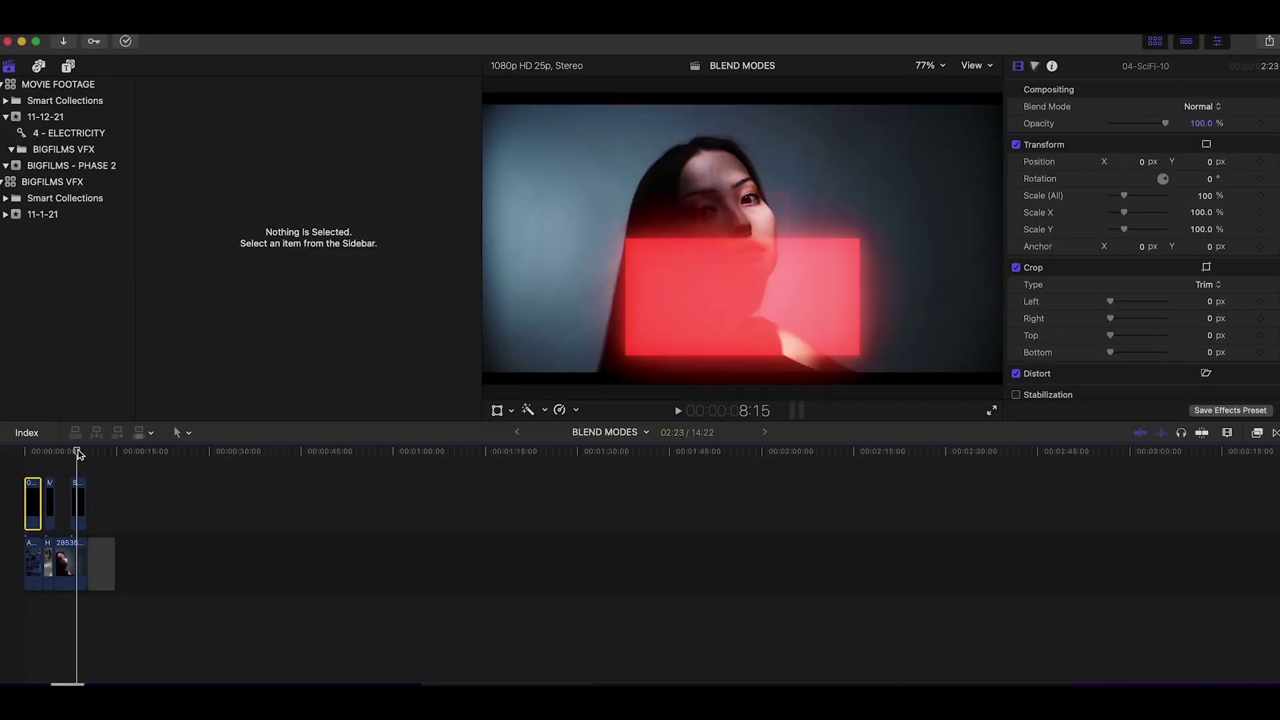
# Set the 04-SciFi-10 clip's Compositing Blend Mode to Screen and play from the timeline start.
pyautogui.moveTo(78, 454); pyautogui.dragTo(33, 453)
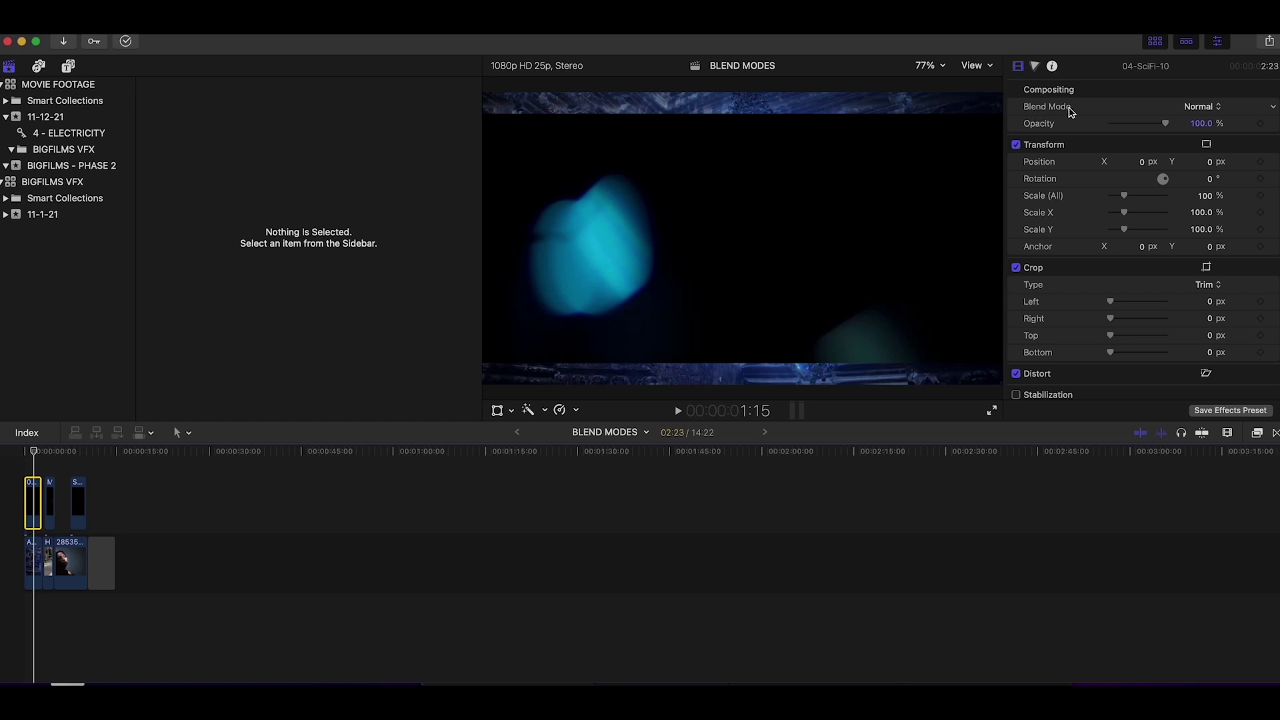
pyautogui.click(1203, 108)
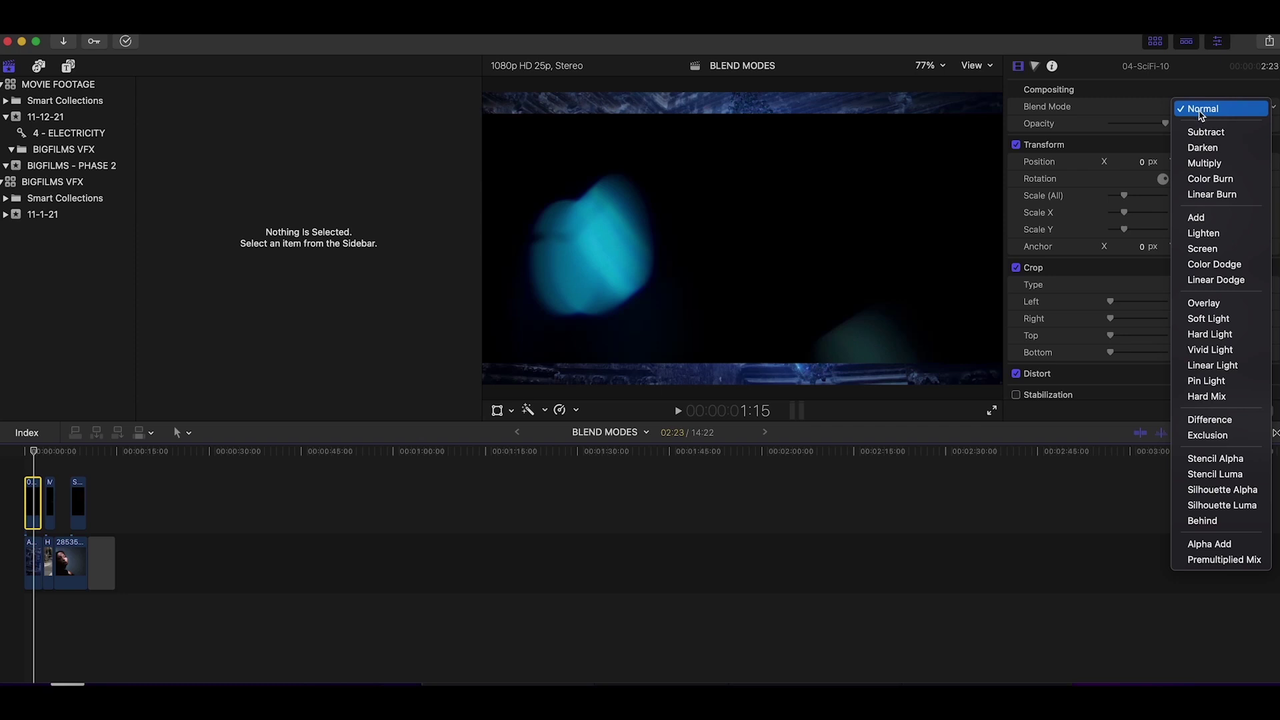
pyautogui.click(1202, 248)
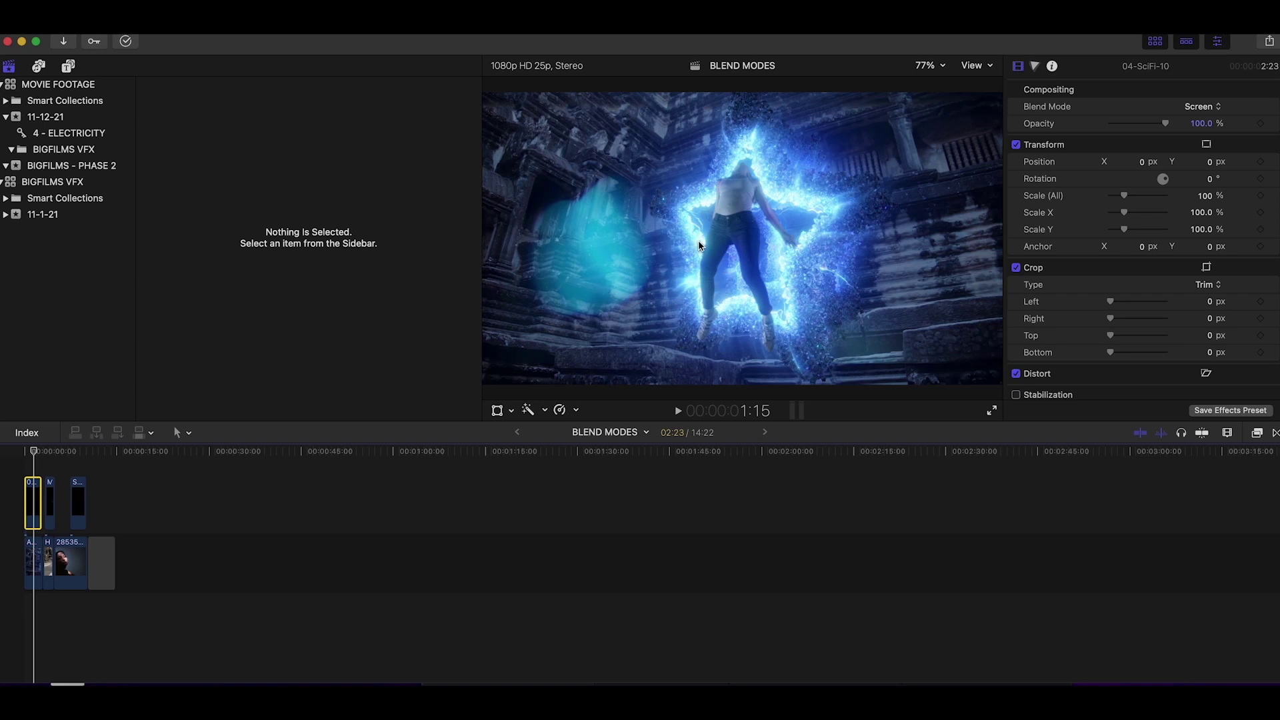
pyautogui.click(31, 451)
pyautogui.press('space')
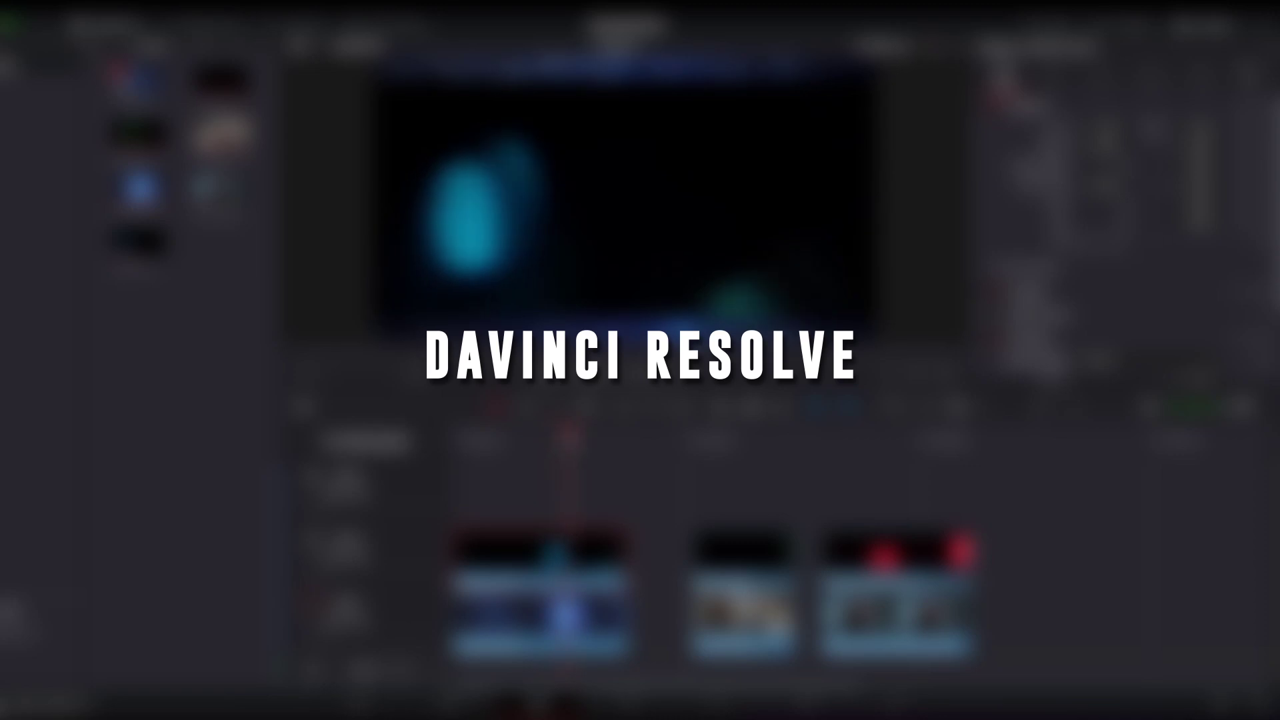
pyautogui.moveTo(559, 435); pyautogui.dragTo(528, 443)
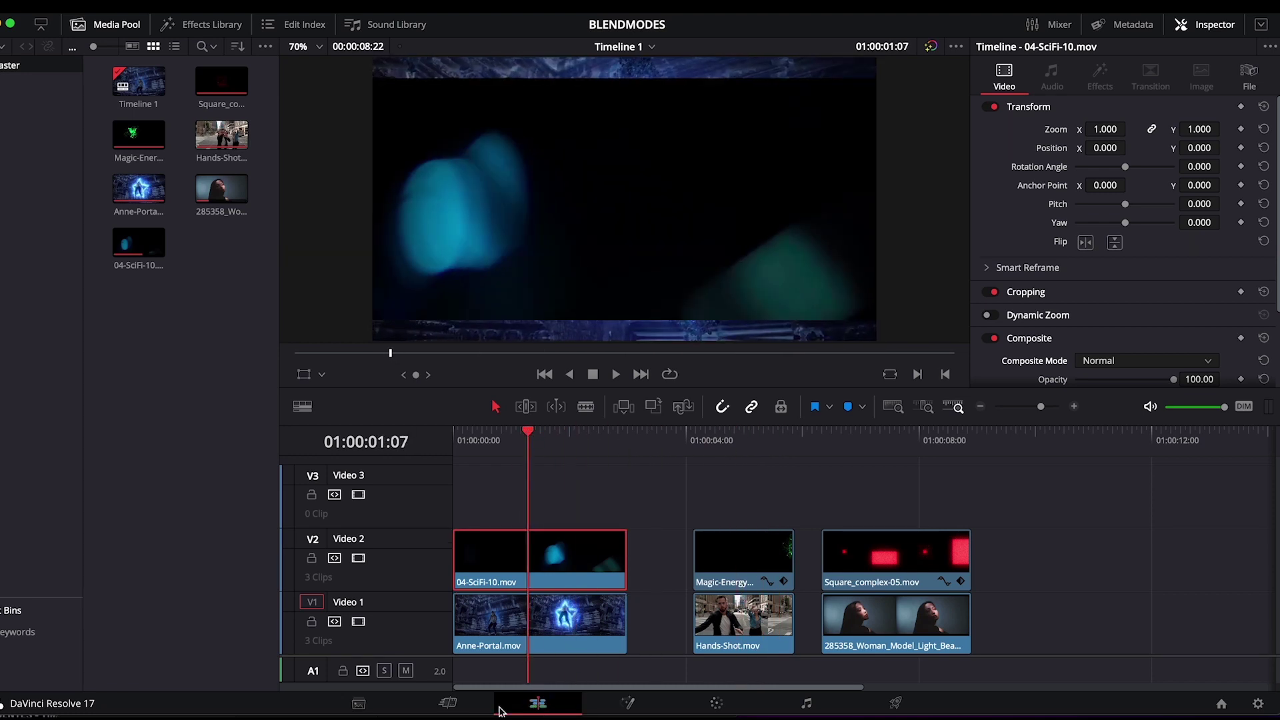
pyautogui.click(450, 704)
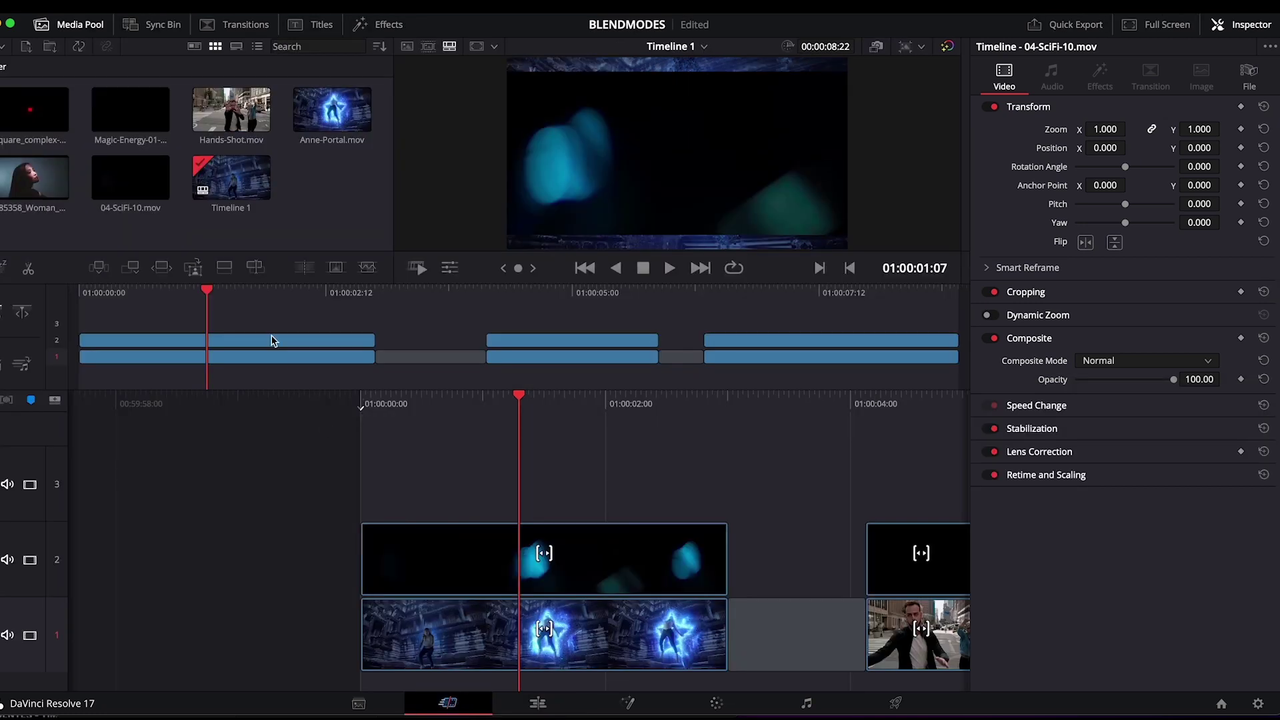
pyautogui.moveTo(209, 294)
pyautogui.mouseDown()
pyautogui.moveTo(257, 305)
pyautogui.moveTo(231, 307)
pyautogui.mouseUp()
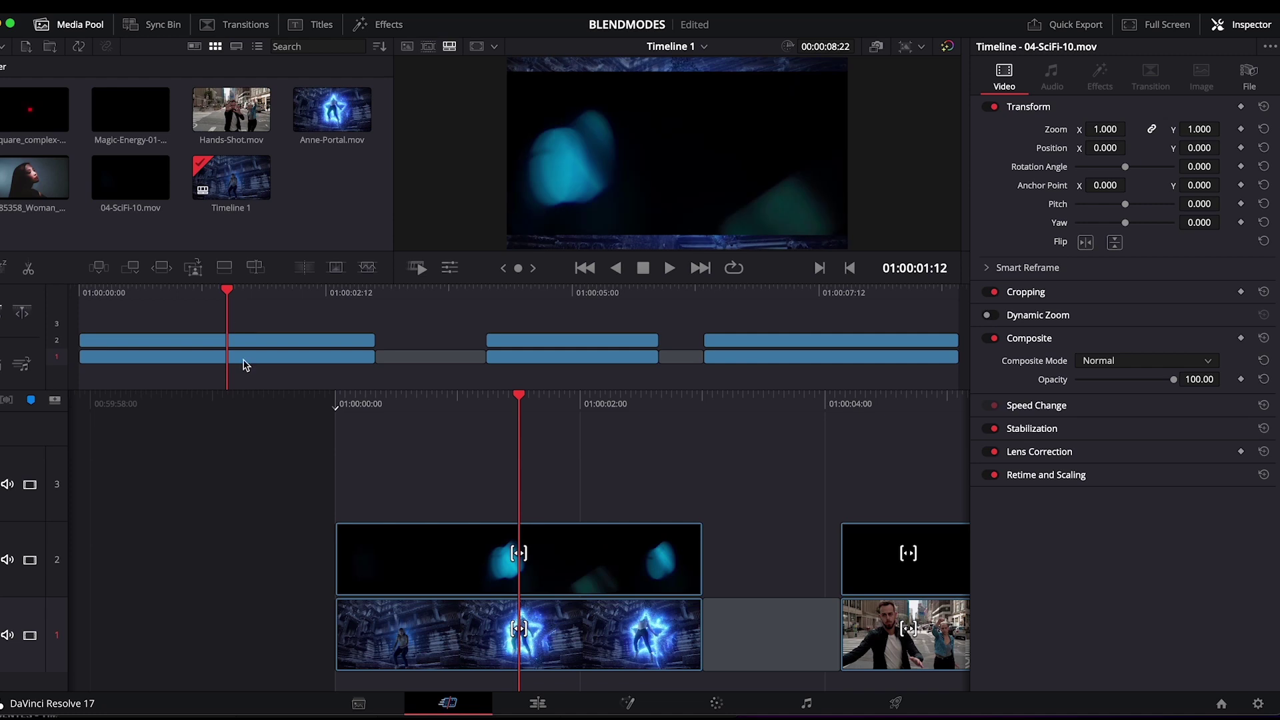
pyautogui.click(538, 704)
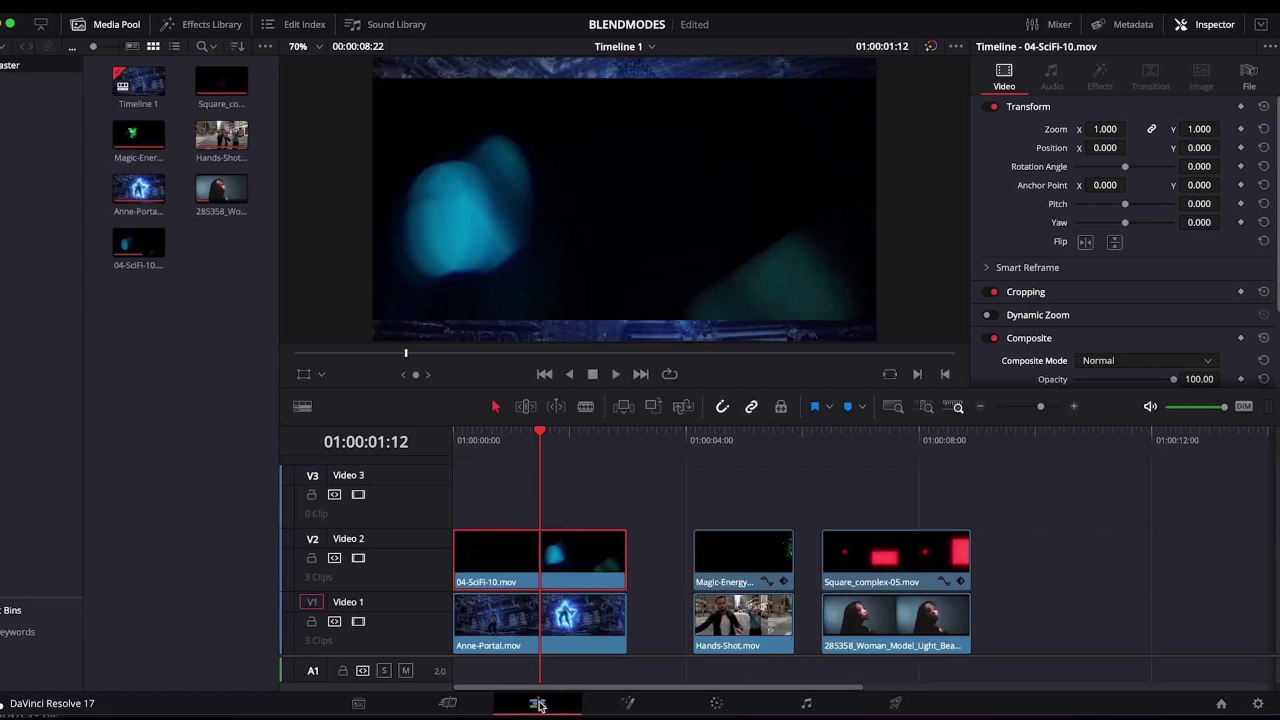
pyautogui.moveTo(542, 433); pyautogui.dragTo(487, 436)
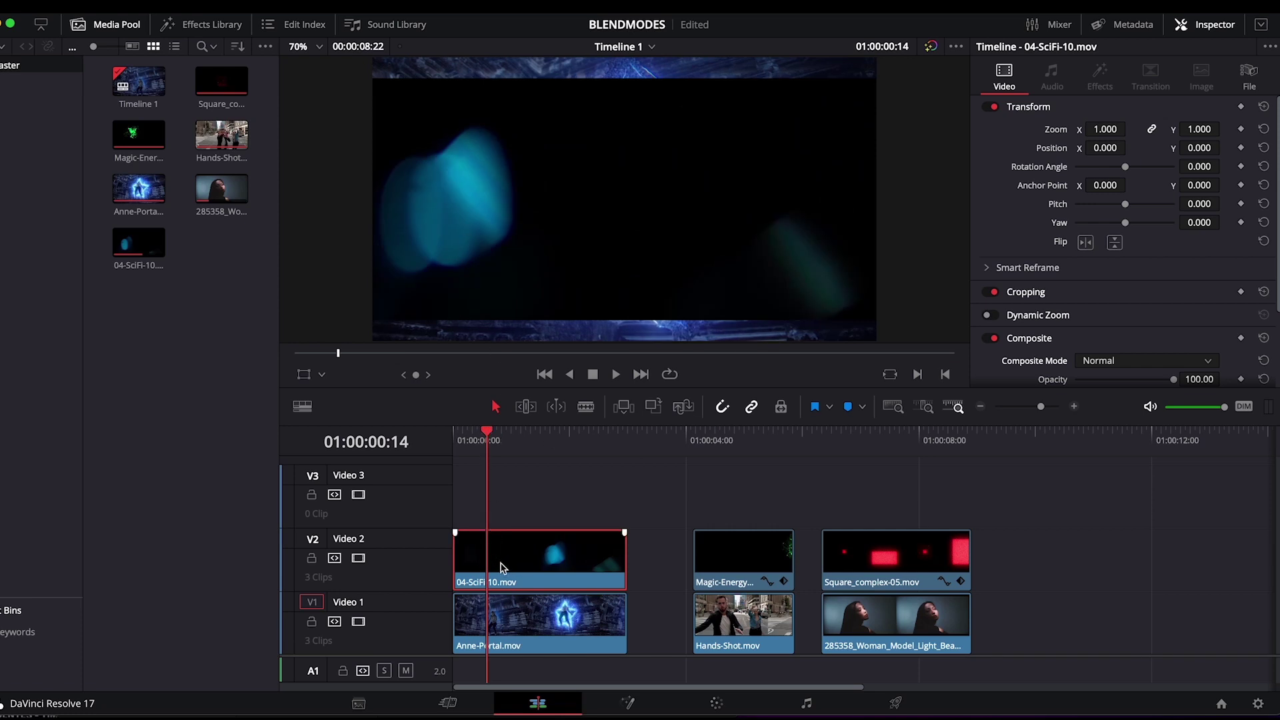
pyautogui.press('q')
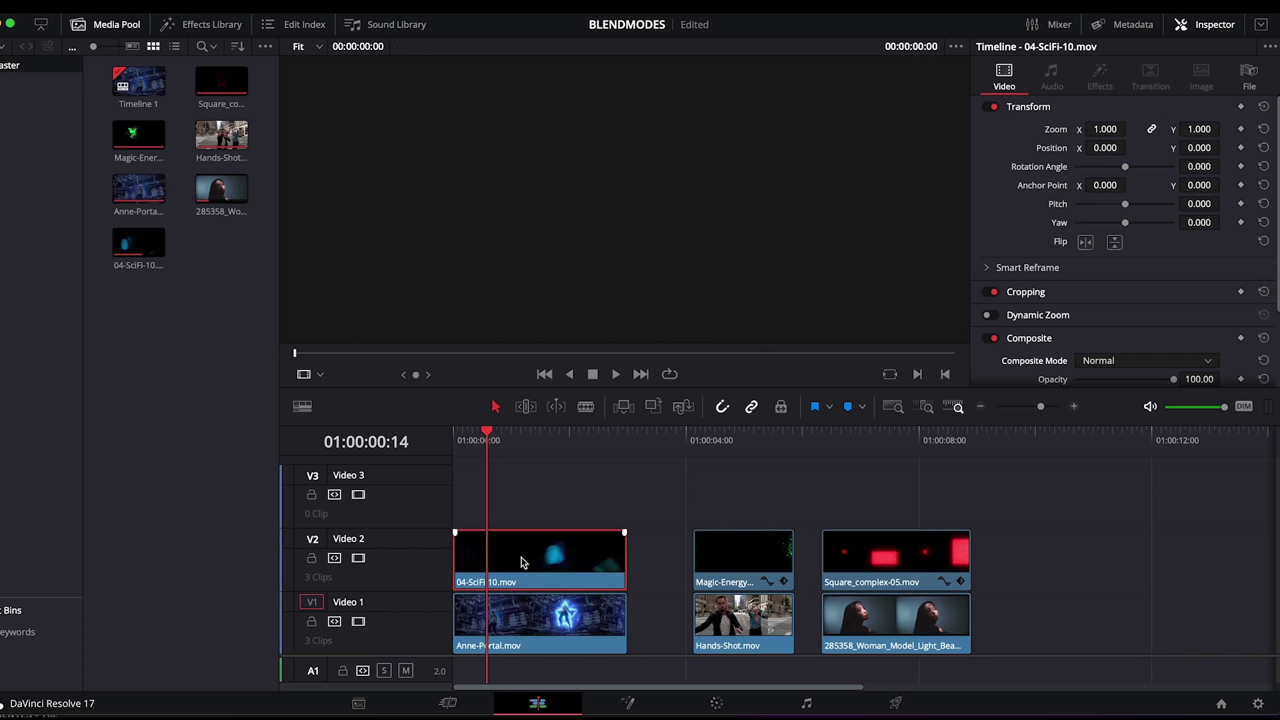
pyautogui.moveTo(487, 433); pyautogui.dragTo(526, 442)
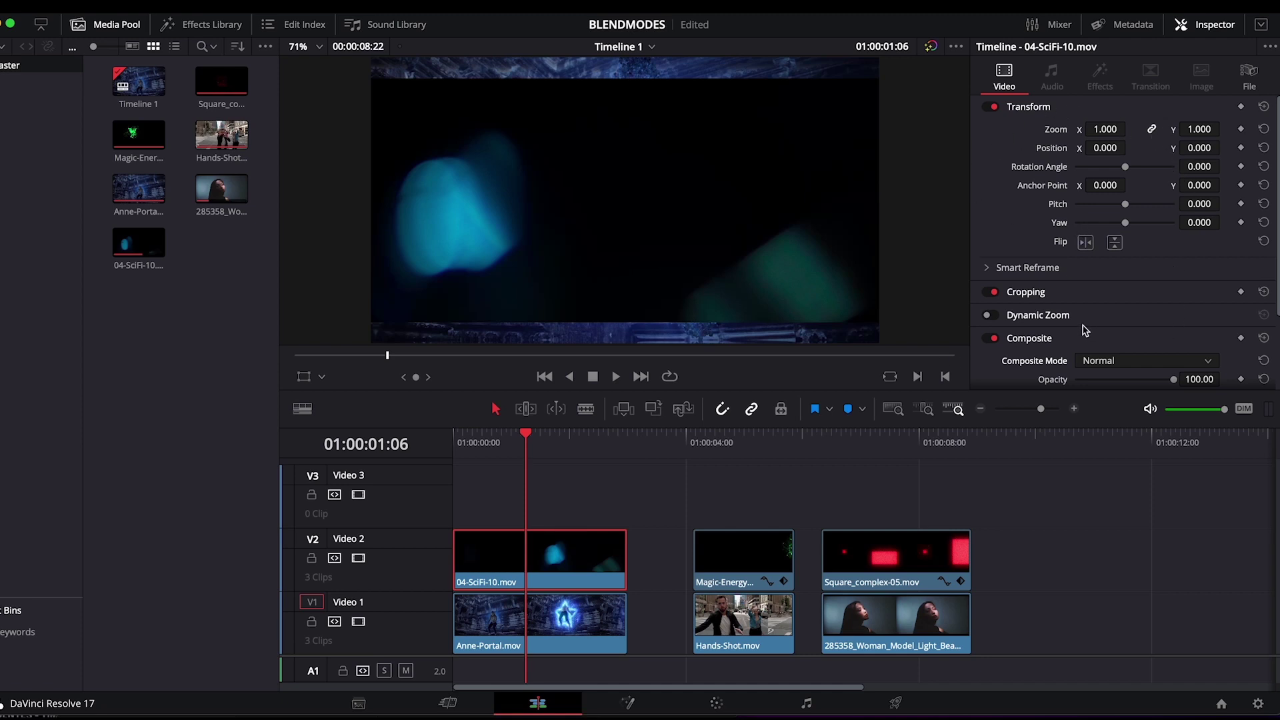
pyautogui.scroll(-3, 1033, 213)
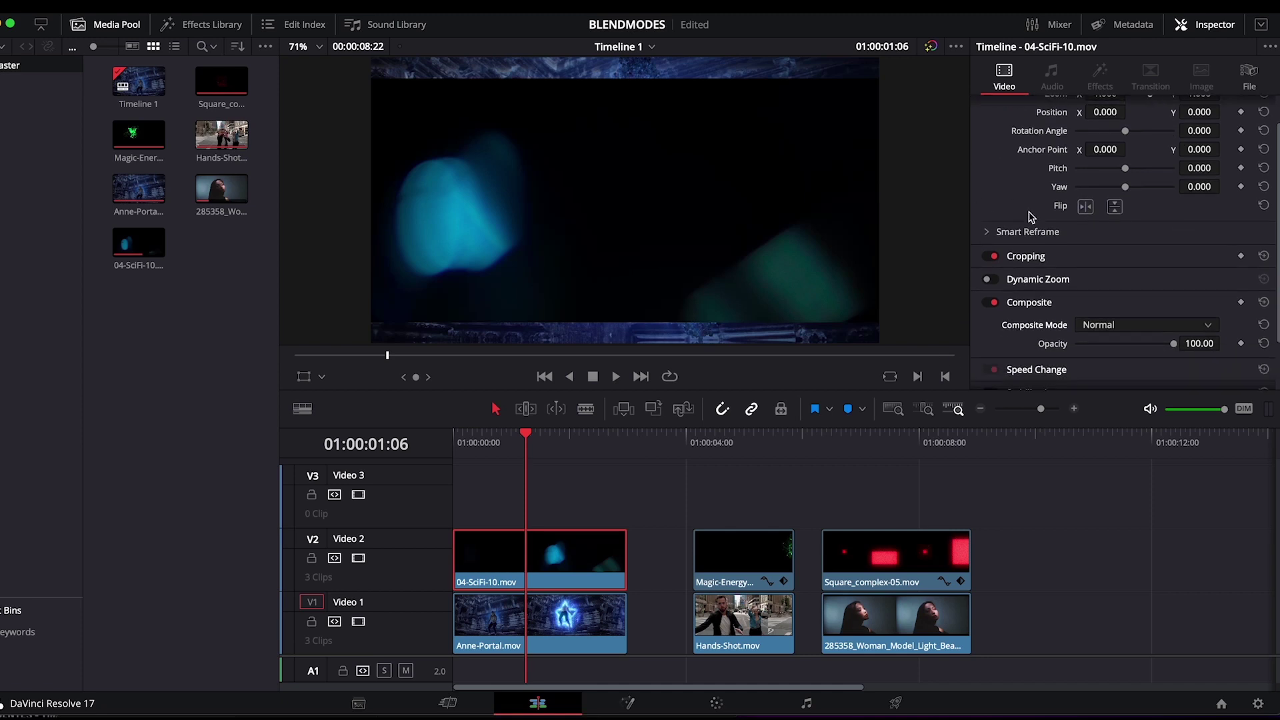
pyautogui.scroll(-1, 1031, 215)
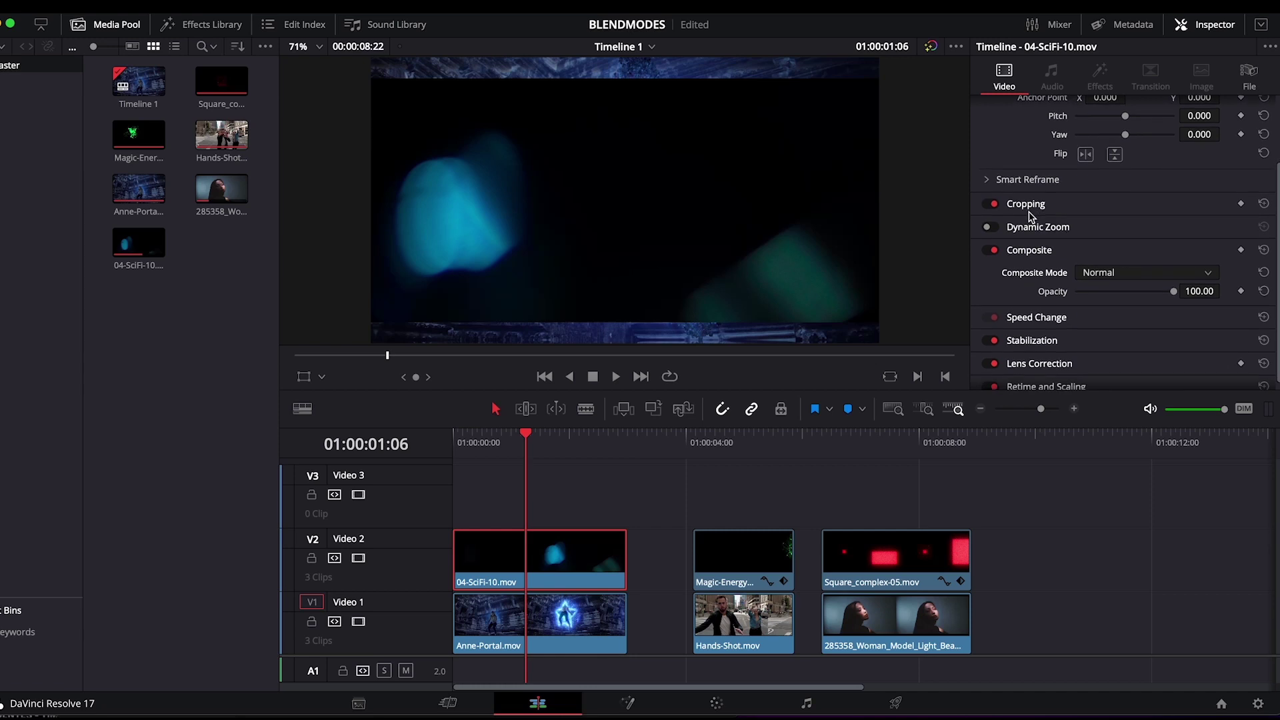
pyautogui.scroll(-1, 1031, 216)
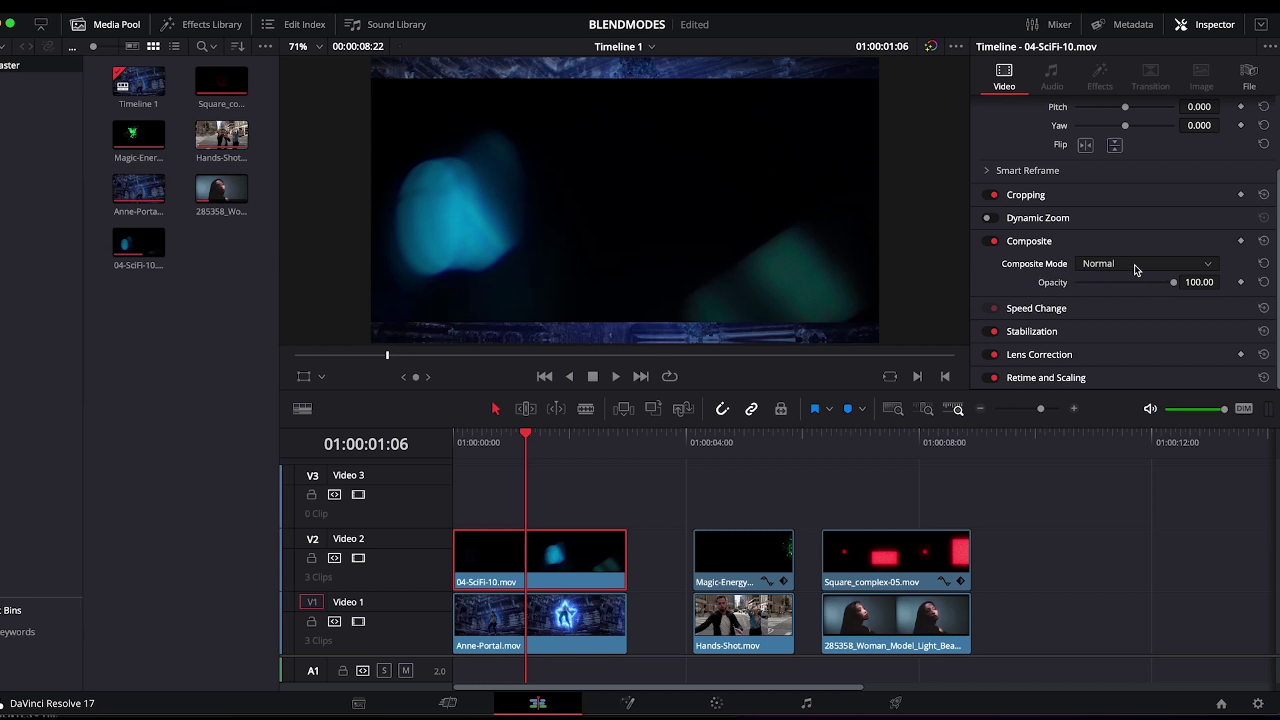
# Choose Screen as the 04-SciFi-10 clip's Composite Mode in the Inspector and scrub to preview.
pyautogui.click(1137, 269)
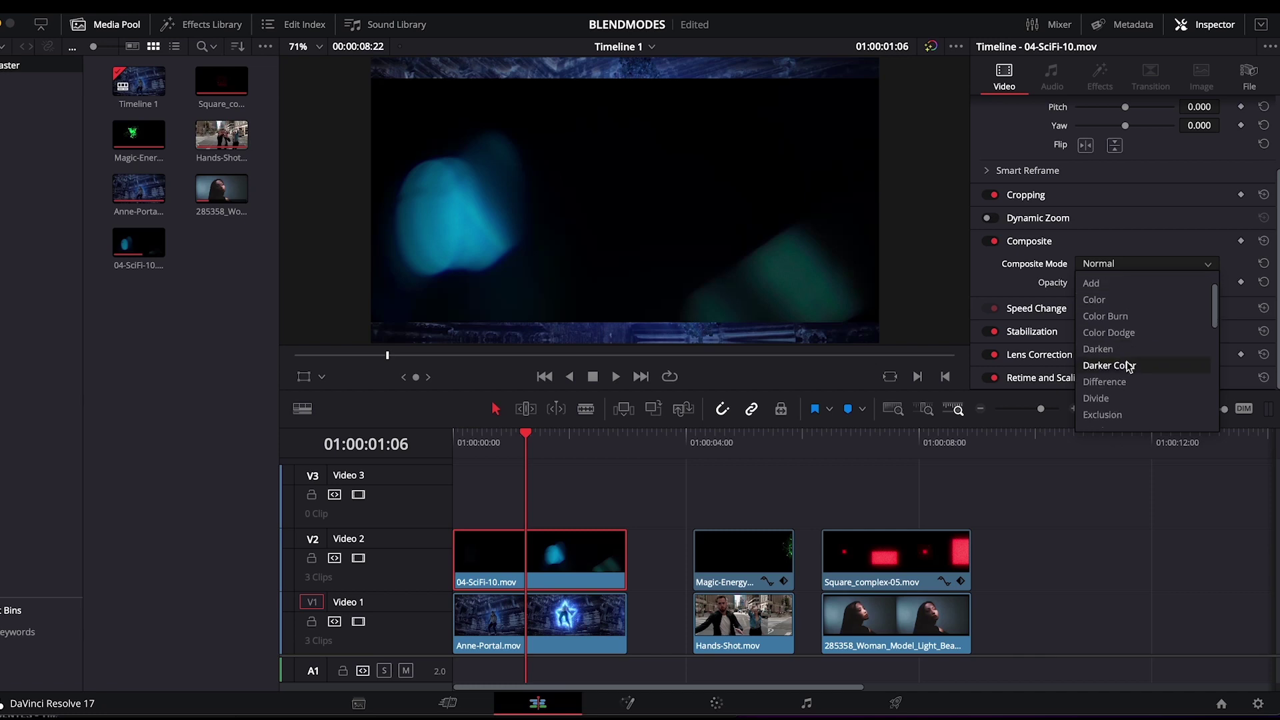
pyautogui.scroll(-5, 1128, 367)
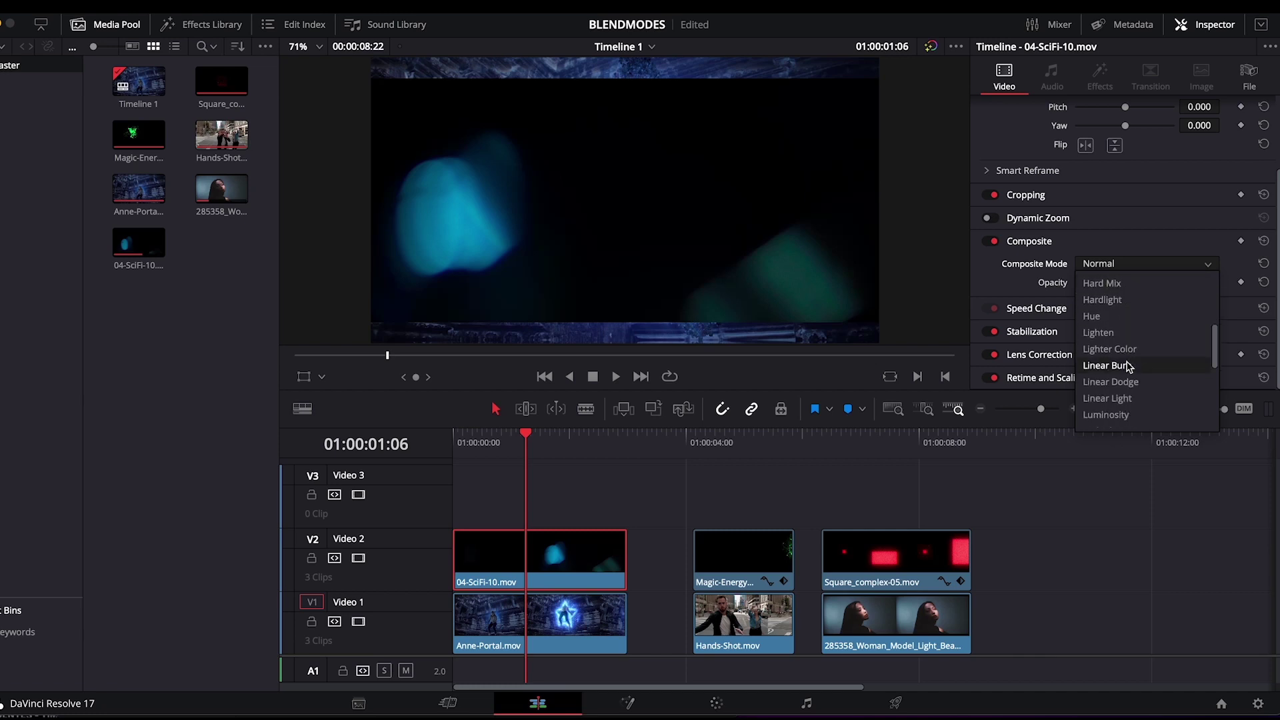
pyautogui.scroll(-7, 1128, 366)
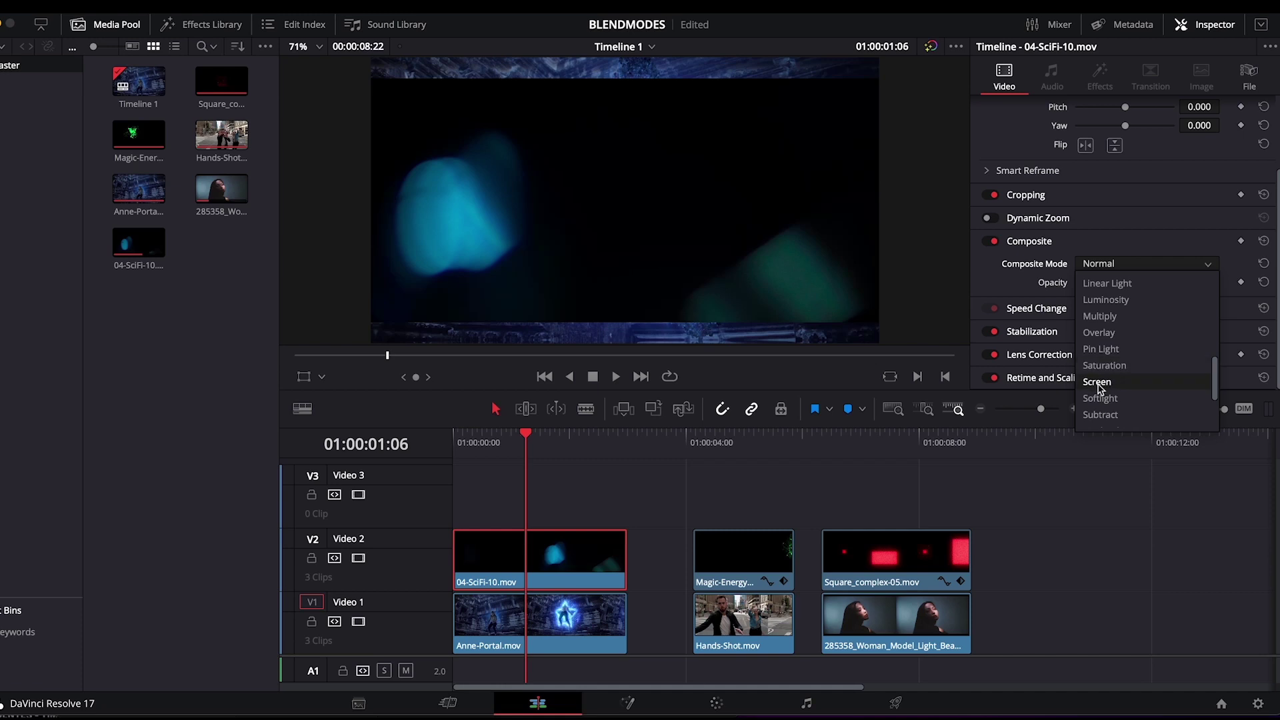
pyautogui.click(1097, 382)
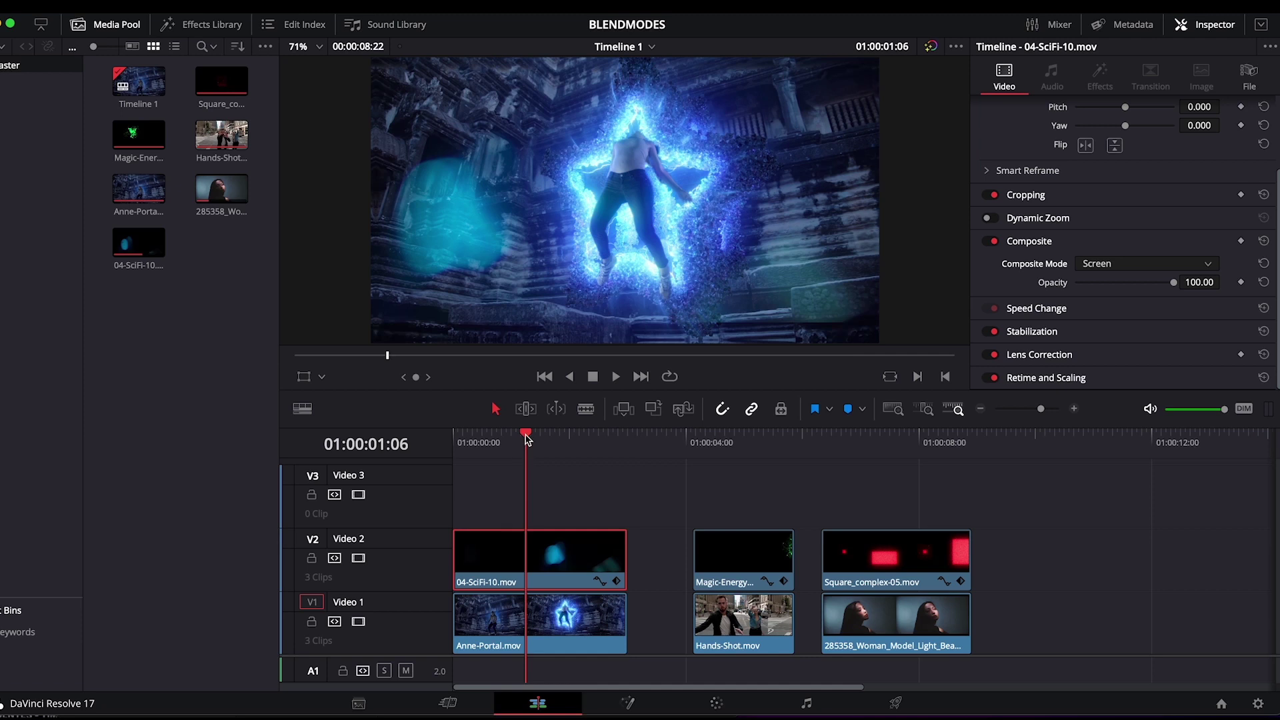
pyautogui.moveTo(526, 435); pyautogui.dragTo(560, 441)
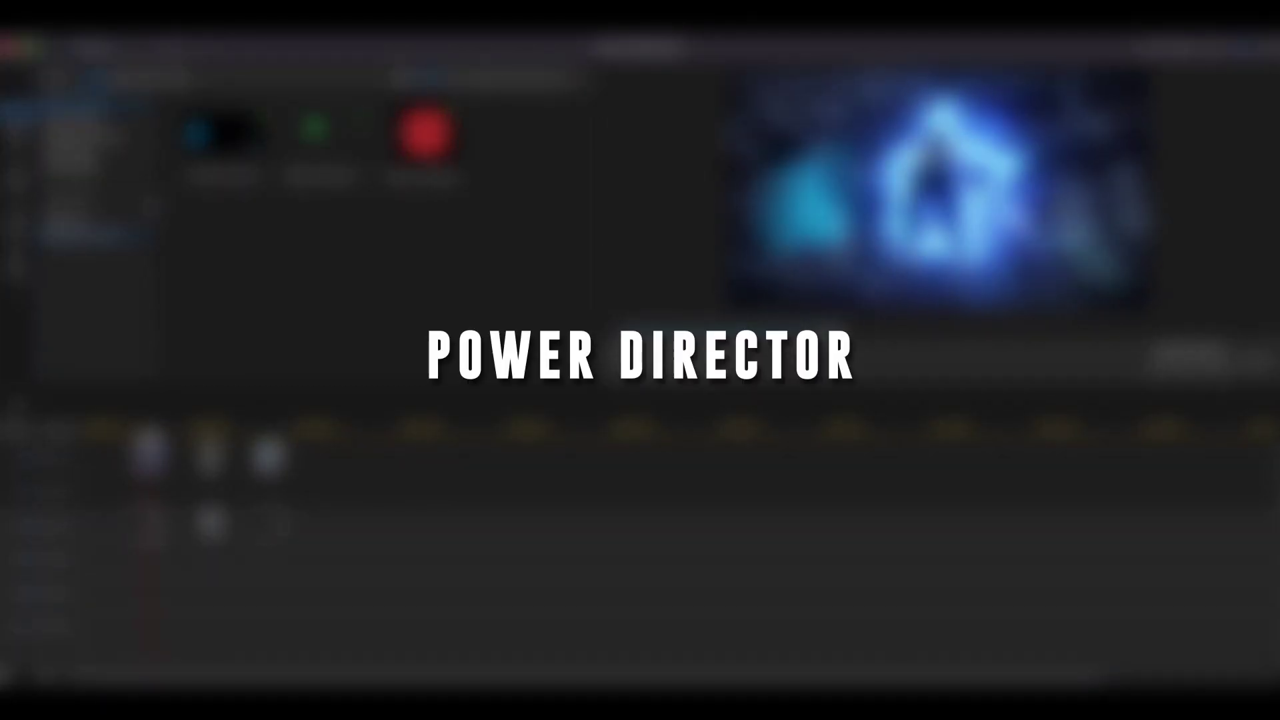
# Select the 04-SciFi-10 clip on video track 2 and open its PiP Designer.
pyautogui.moveTo(149, 433)
pyautogui.mouseDown()
pyautogui.moveTo(271, 443)
pyautogui.moveTo(157, 440)
pyautogui.mouseUp()
pyautogui.click(150, 517)
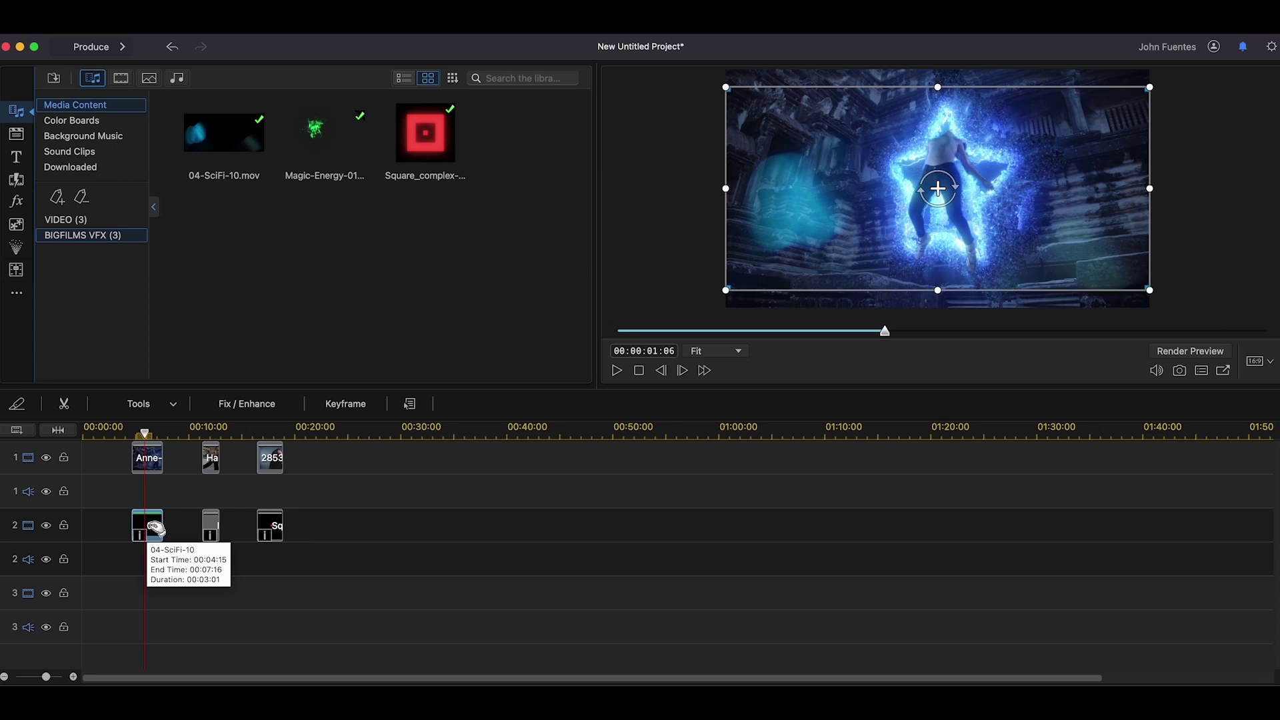
pyautogui.doubleClick(156, 529)
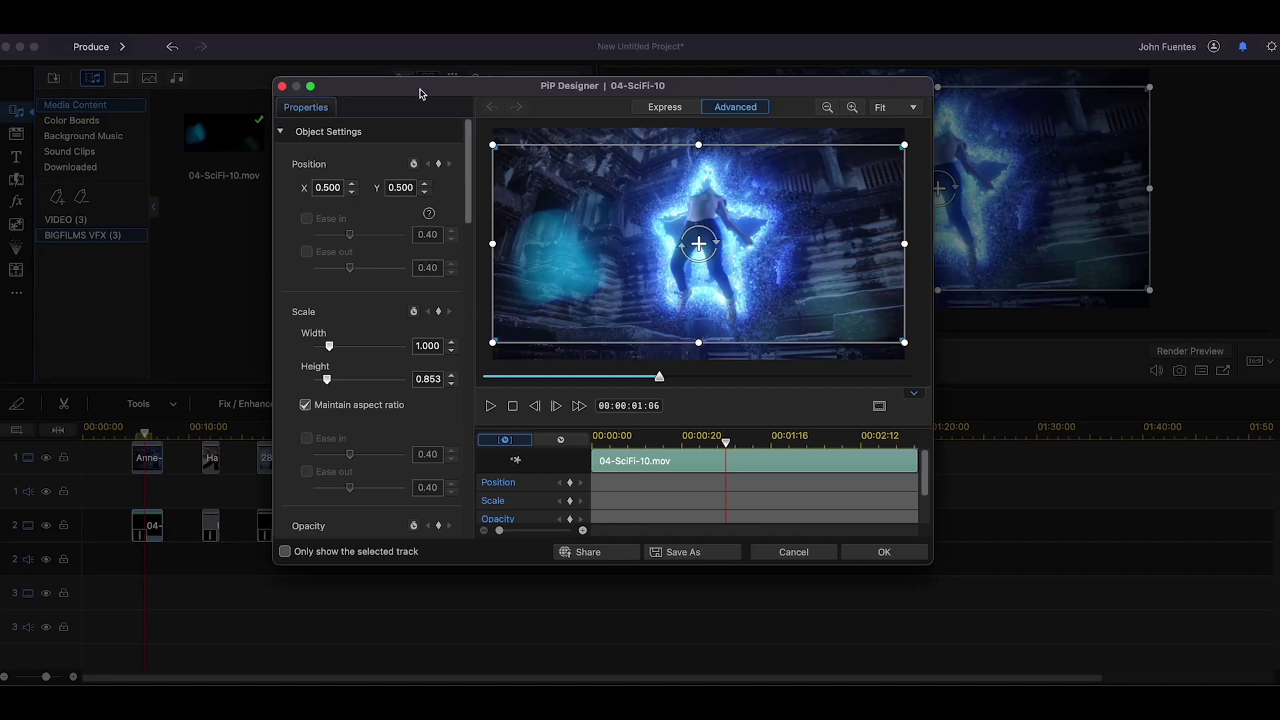
# In PiP Designer, change the 04-SciFi-10 overlay's blending mode from Normal to Screen and apply.
pyautogui.moveTo(420, 93); pyautogui.dragTo(391, 69)
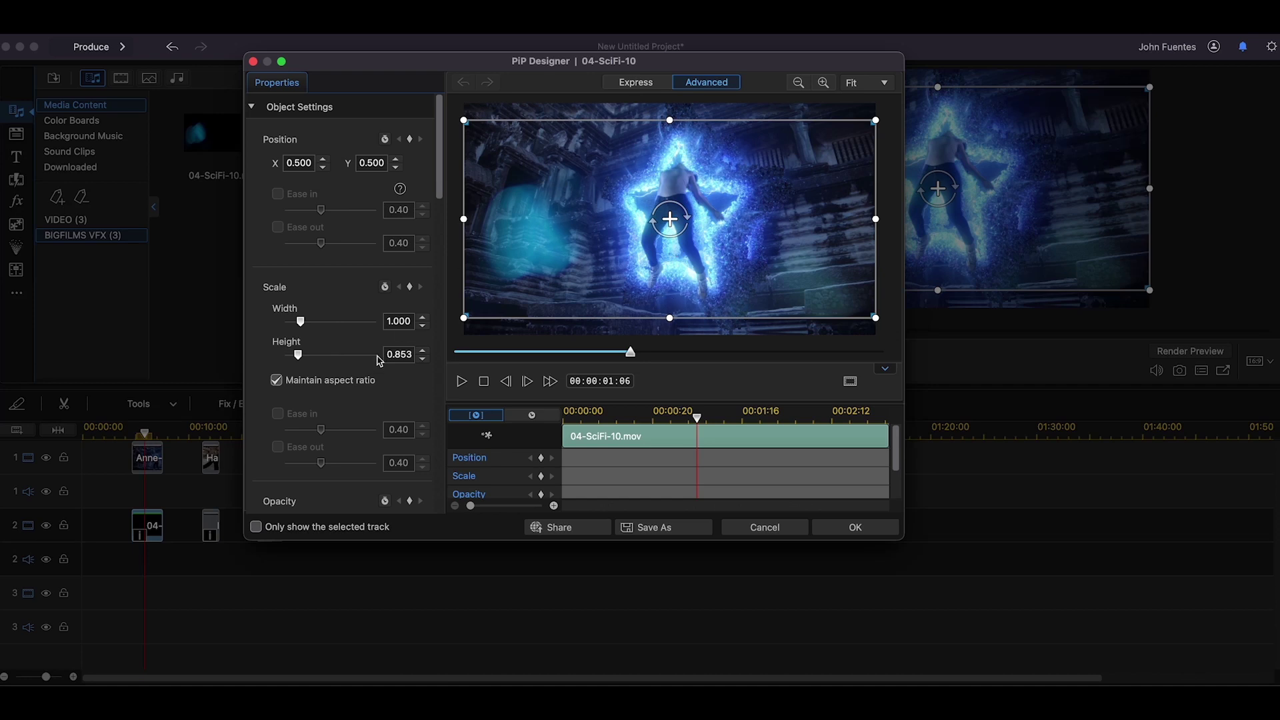
pyautogui.scroll(-5, 377, 361)
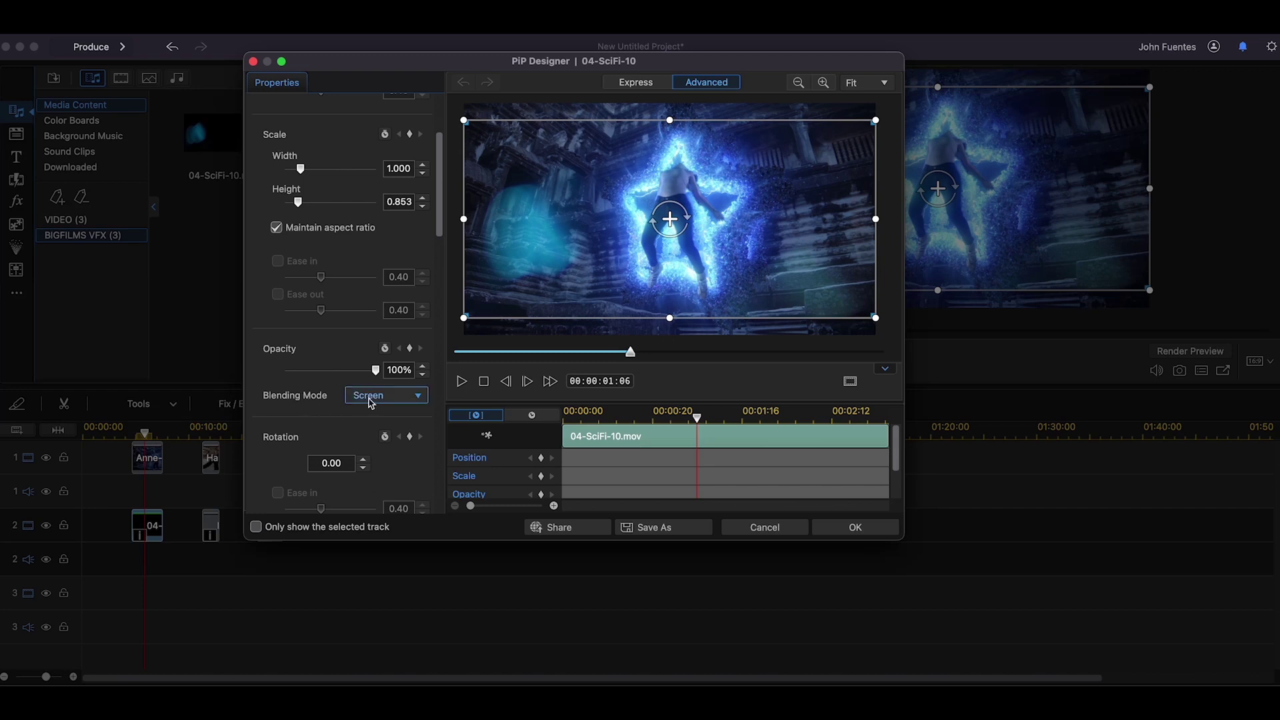
pyautogui.click(377, 398)
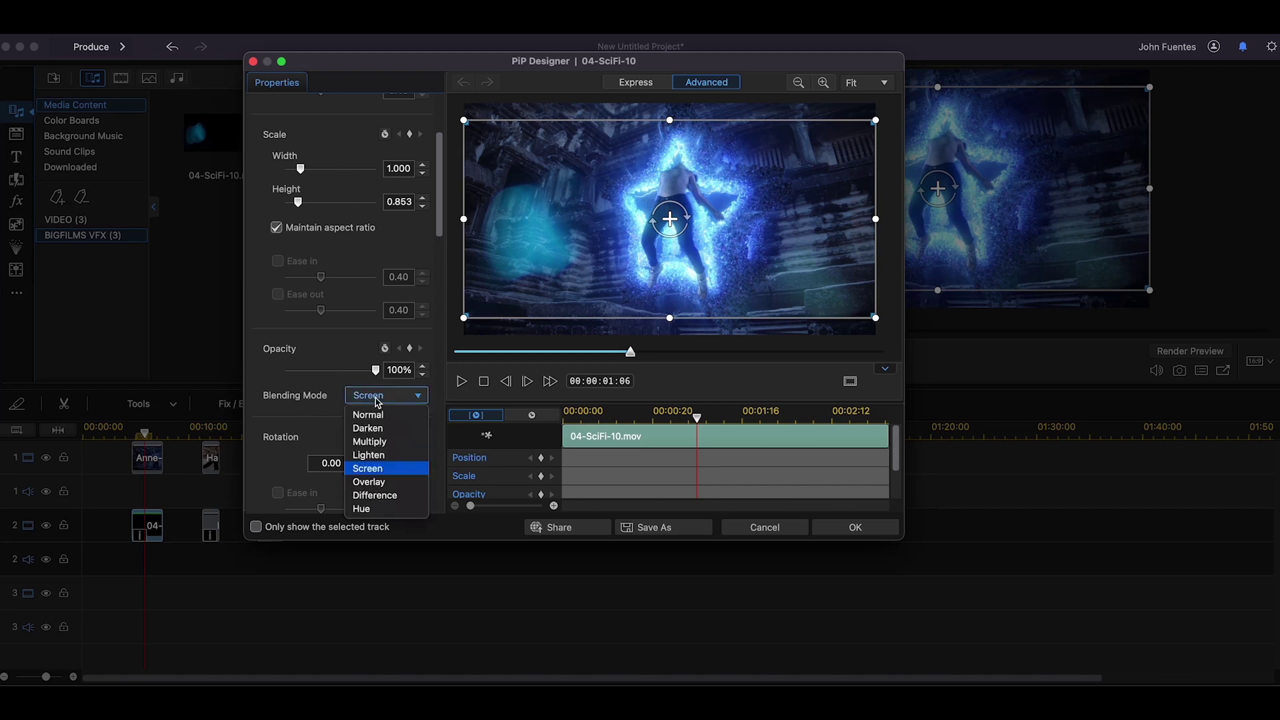
pyautogui.click(374, 415)
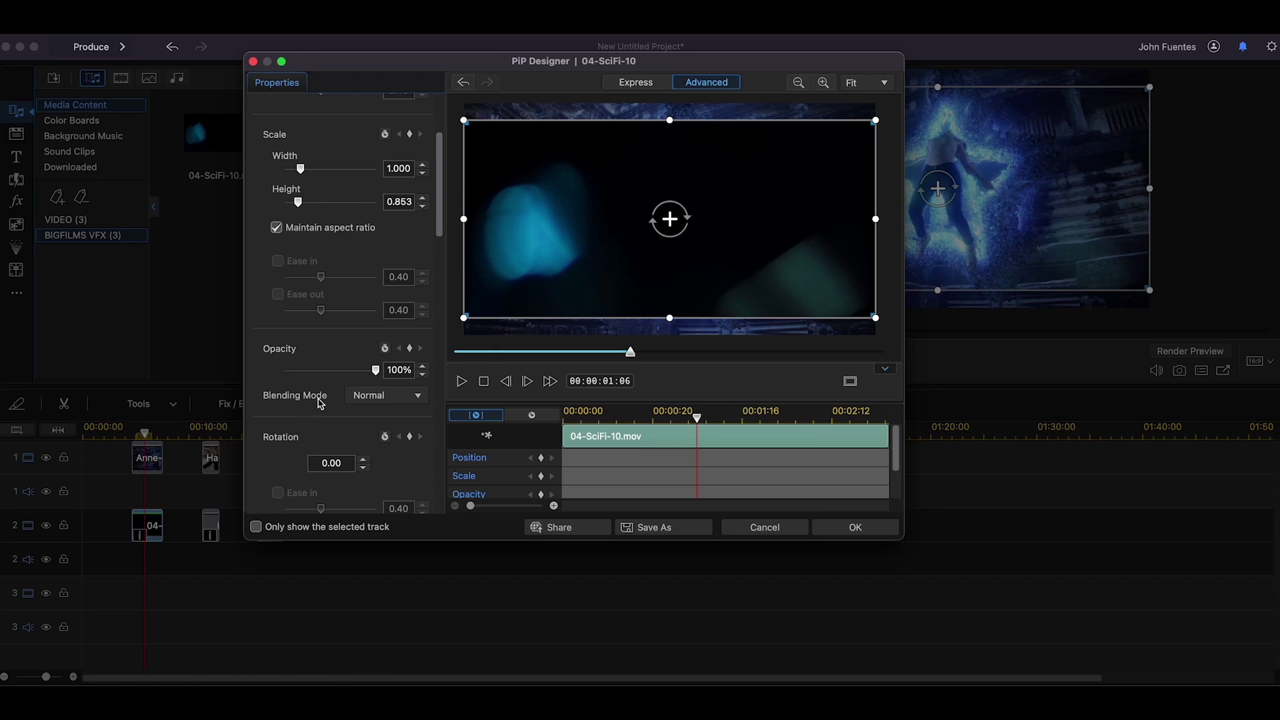
pyautogui.click(368, 395)
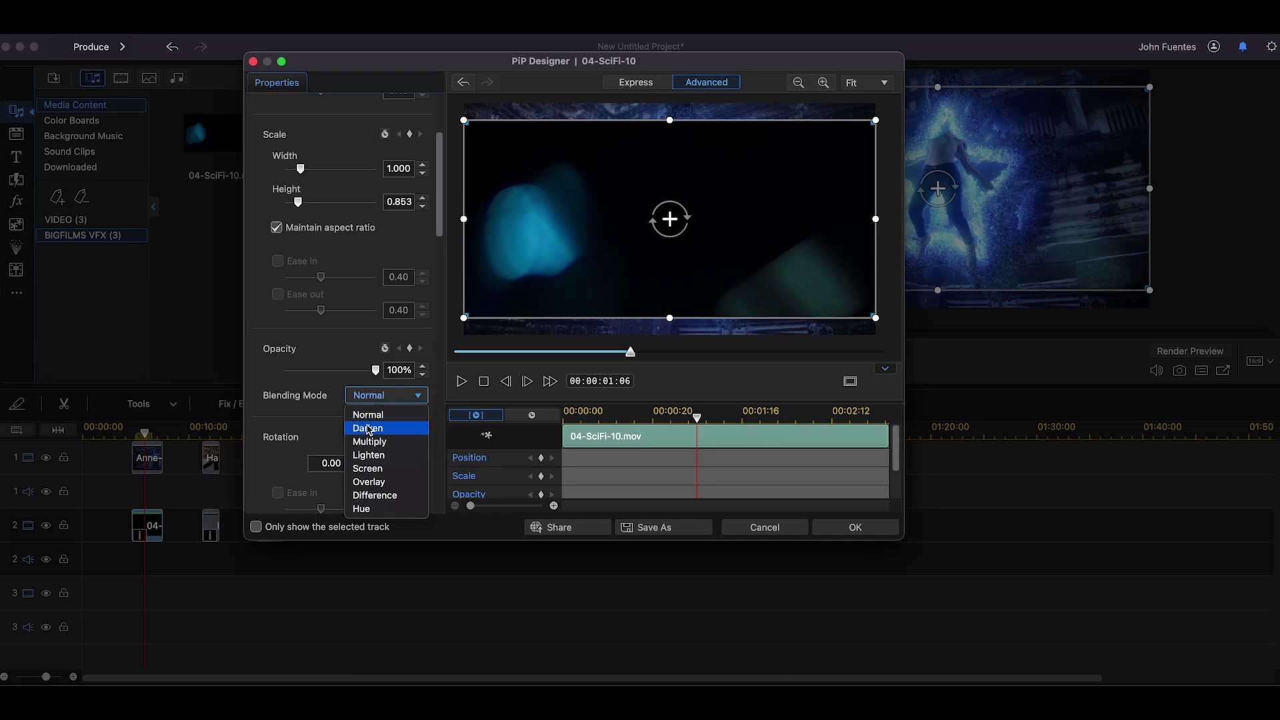
pyautogui.click(370, 468)
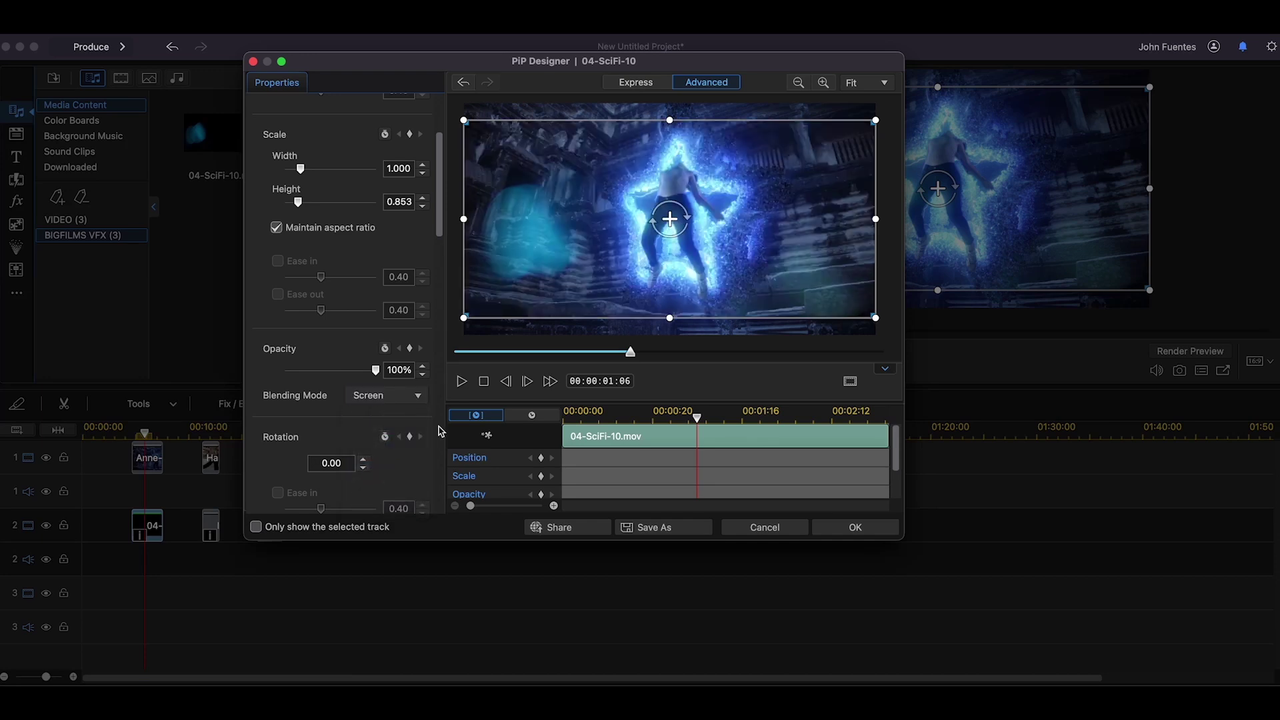
pyautogui.click(854, 530)
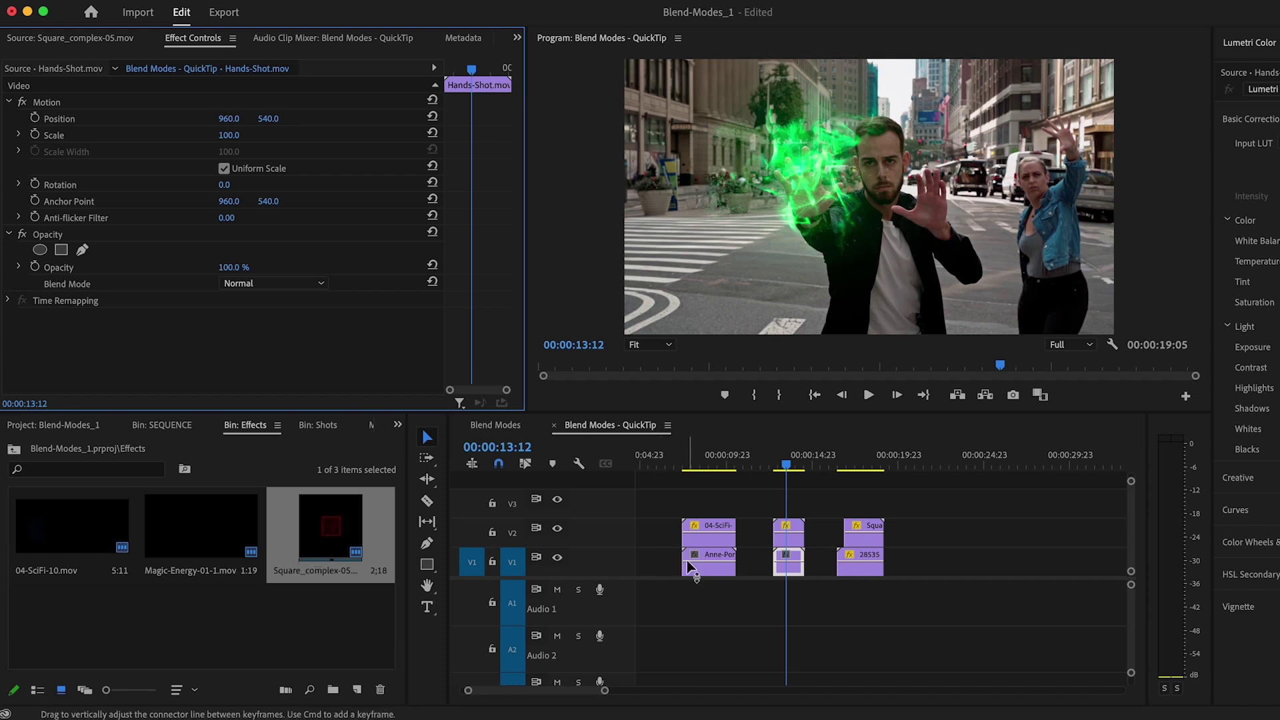
# Scrub back through the Anne-Portal clip to preview the screened green energy beside the raised hand.
pyautogui.moveTo(788, 469)
pyautogui.mouseDown()
pyautogui.moveTo(694, 470)
pyautogui.moveTo(864, 478)
pyautogui.moveTo(699, 467)
pyautogui.moveTo(794, 472)
pyautogui.mouseUp()
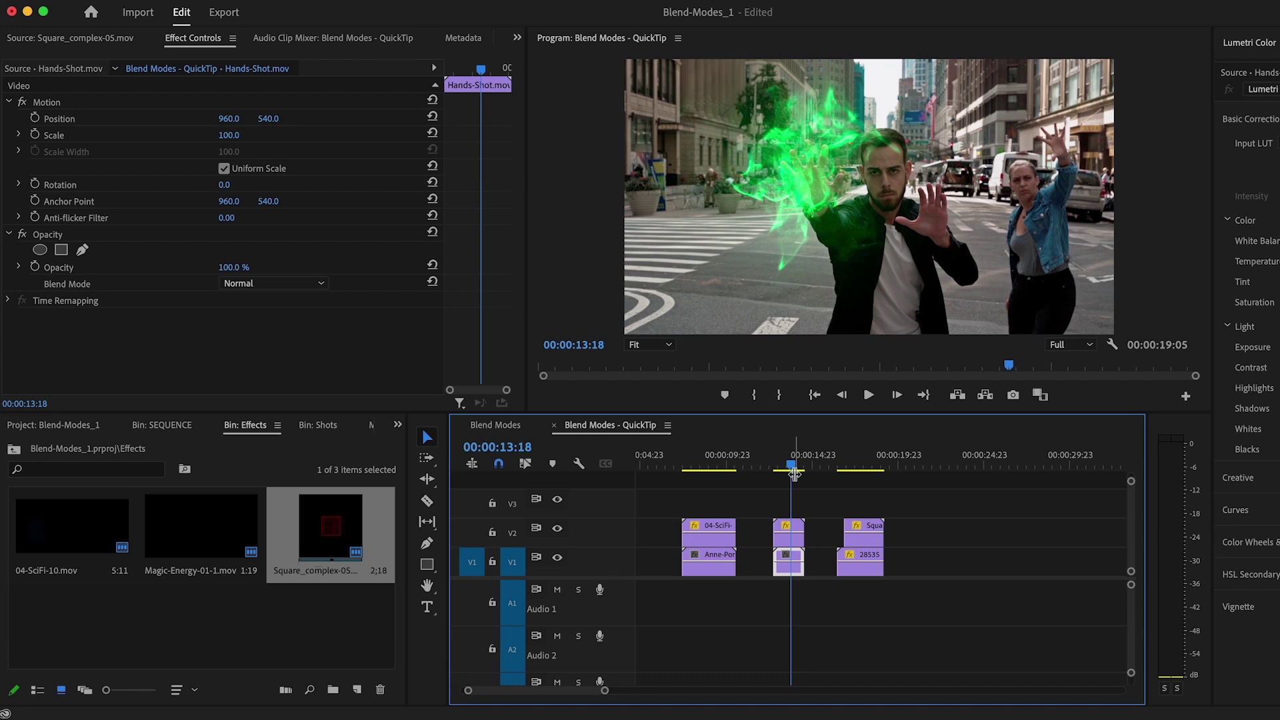